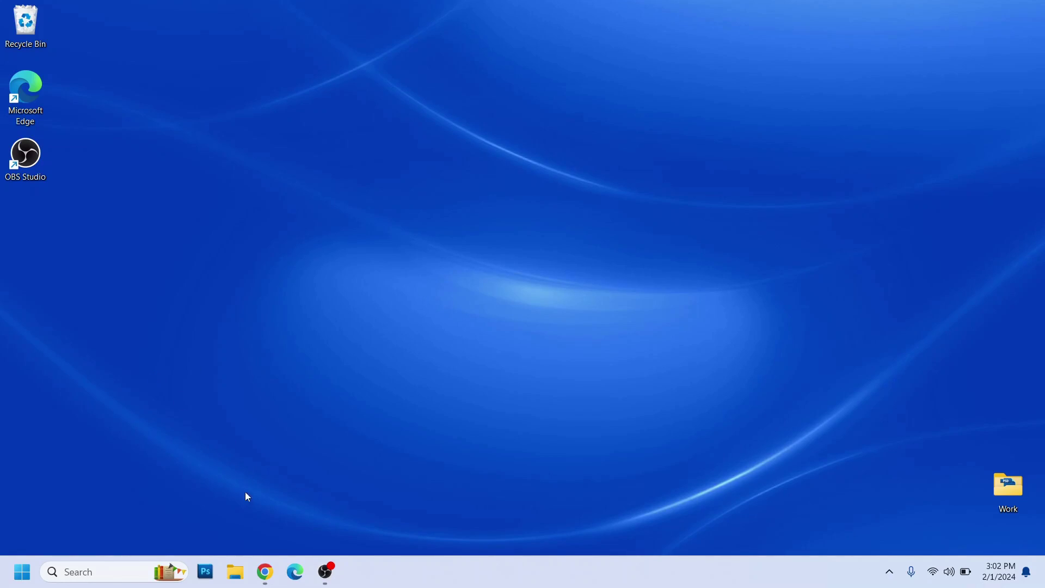
Download the XP-15000 firmware and activation tool from inkchip.net's software page, then minimize Chrome
click(266, 572)
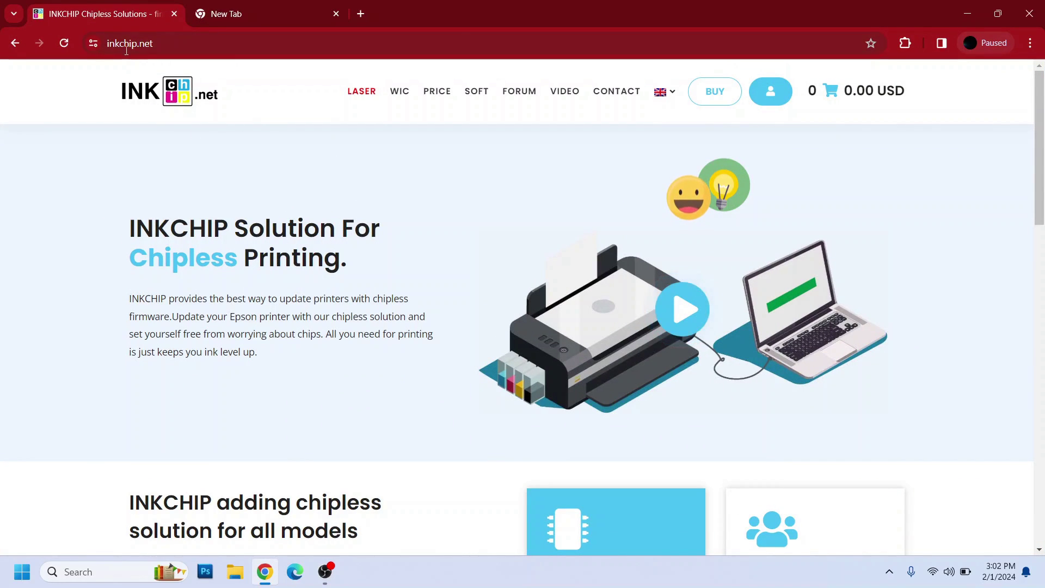
click(480, 94)
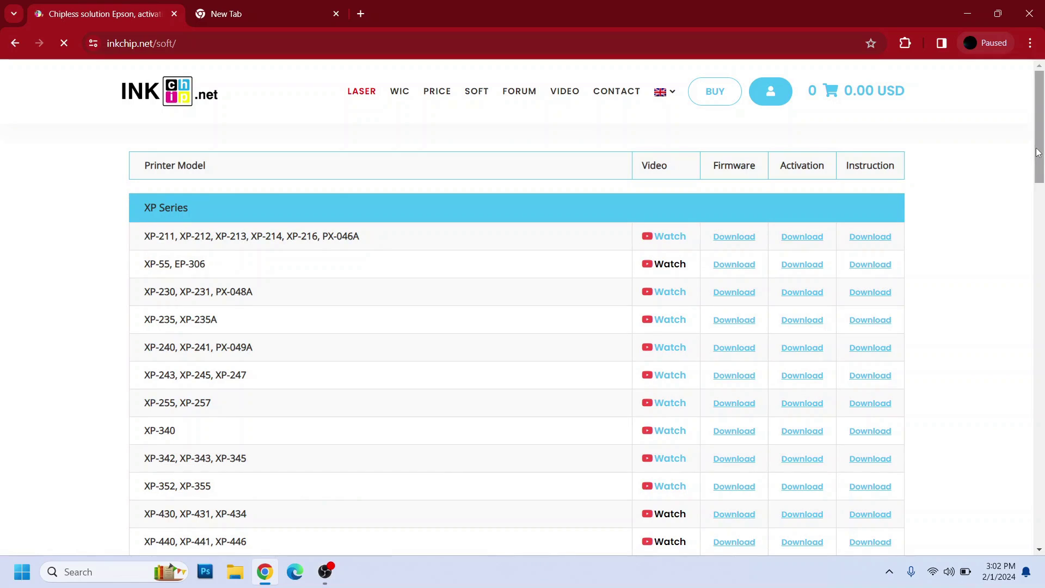
drag(1039, 150, 1035, 262)
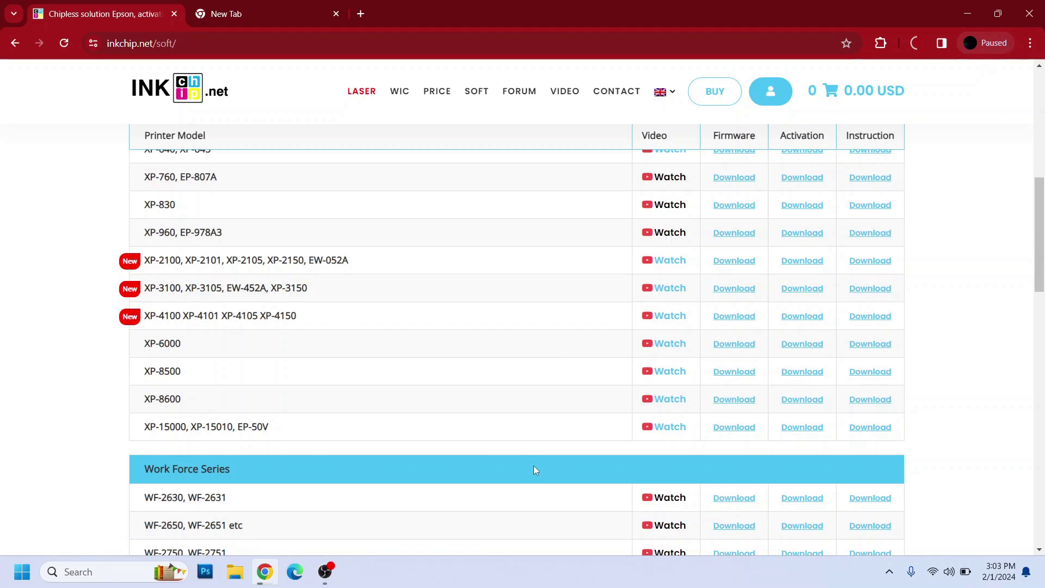
click(966, 13)
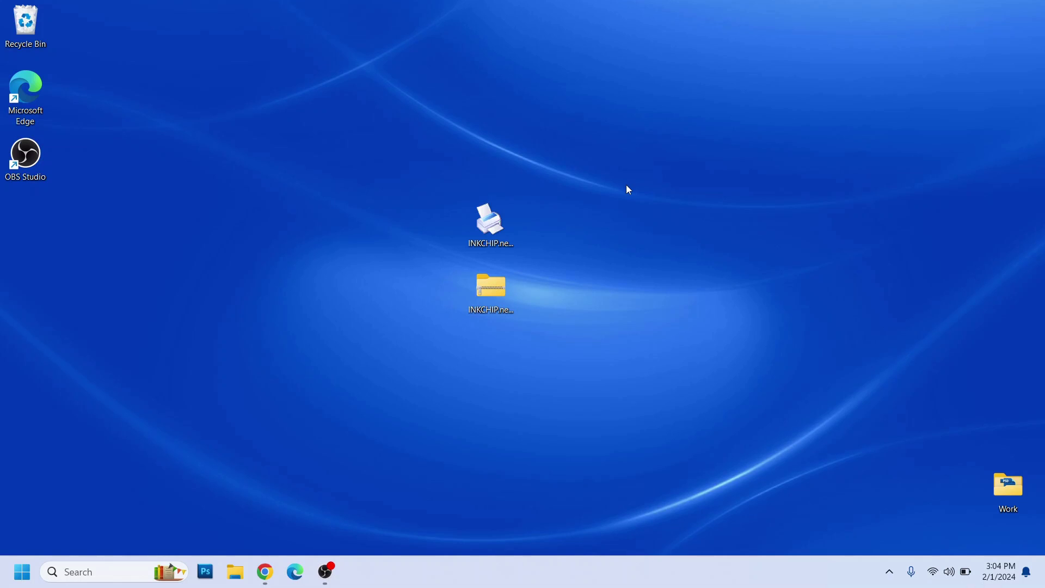
Extract the downloaded XP-15000 firmware zip into the desktop folder
click(493, 286)
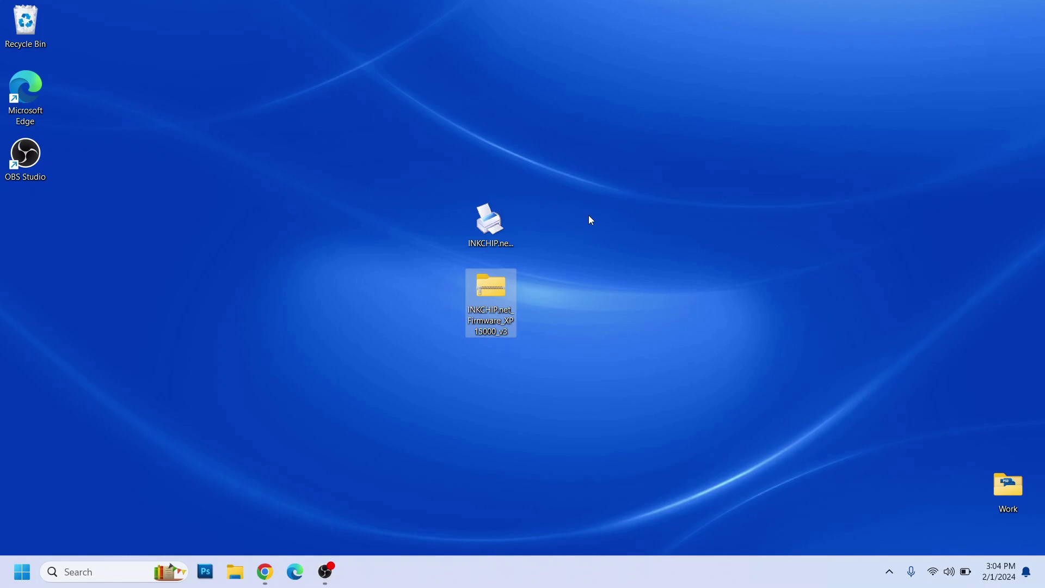
right_click(481, 288)
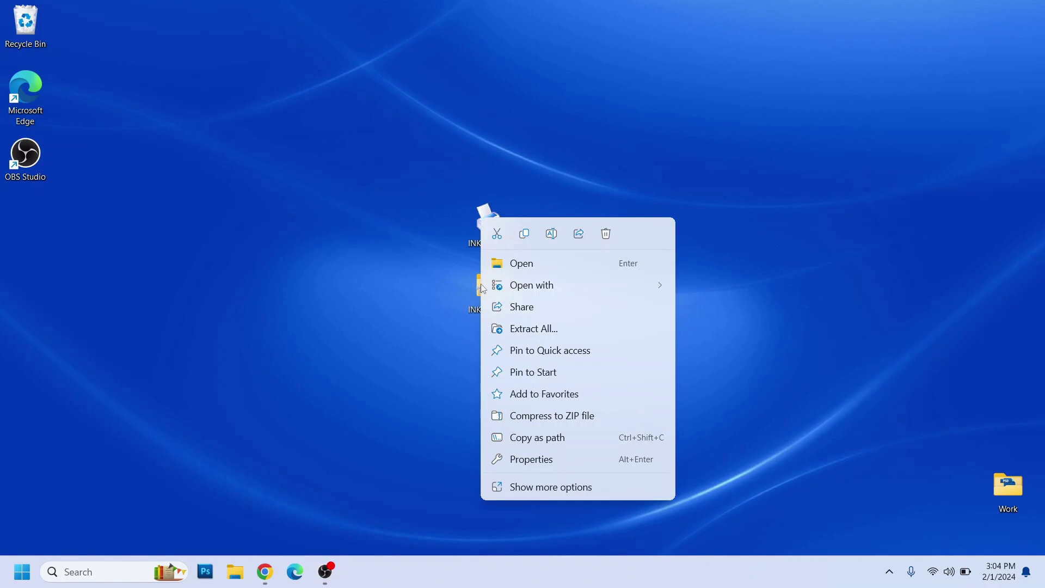
click(533, 329)
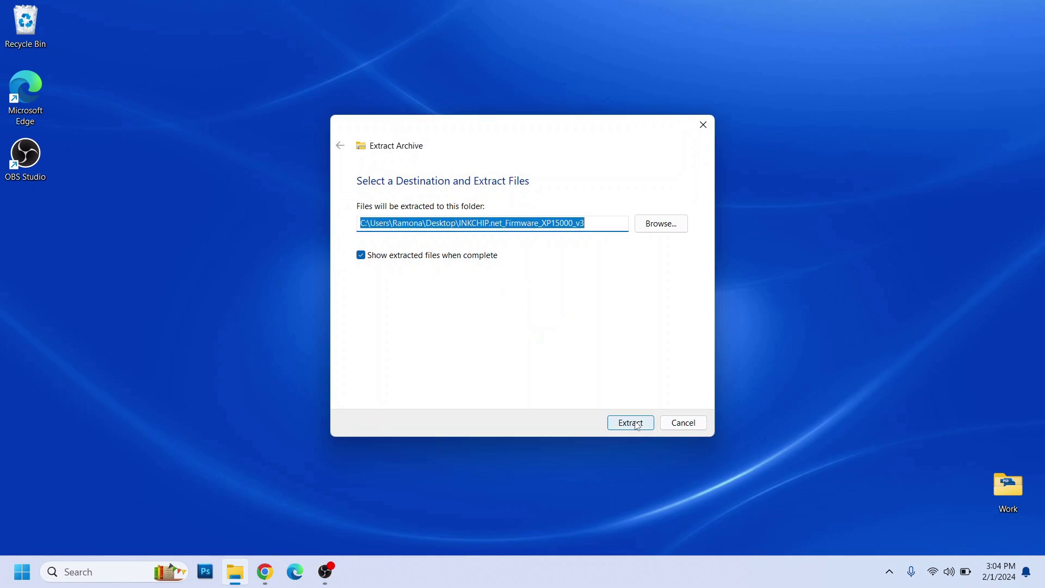
click(637, 425)
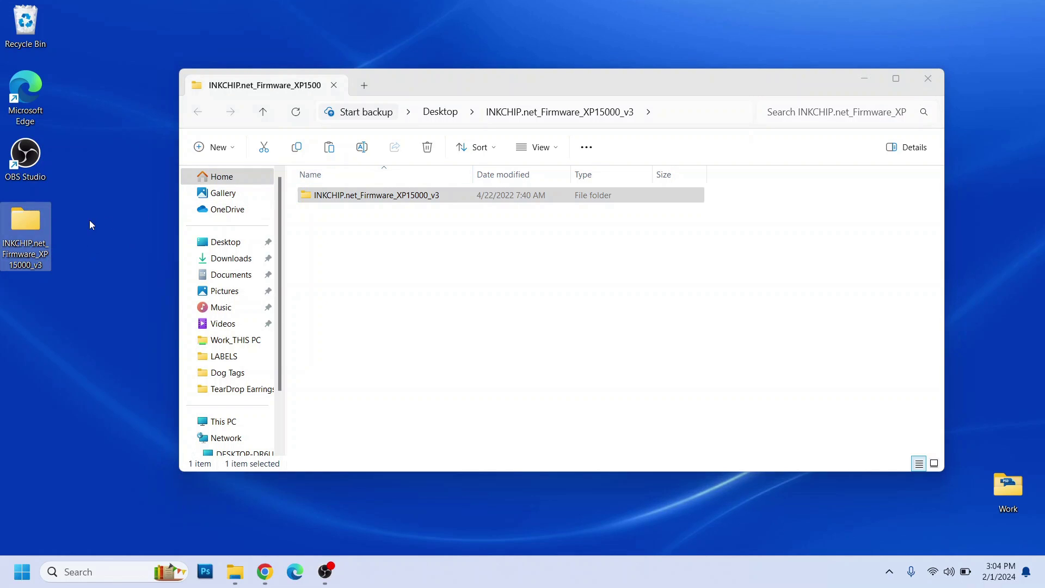
Open the inner INKCHIP.net_Firmware_XP15000_v3 folder and select the firmware application
double_click(19, 239)
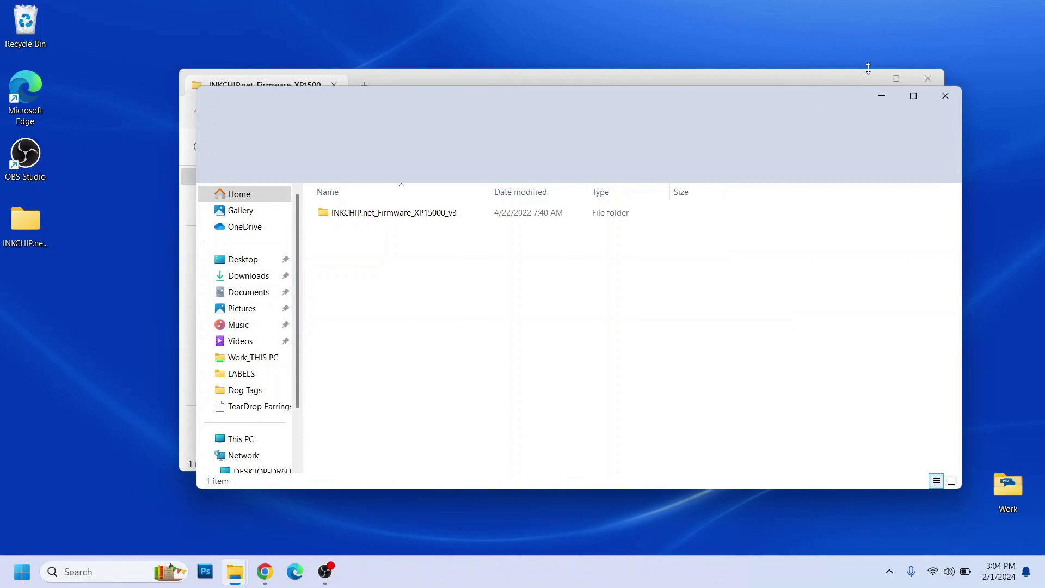
double_click(497, 214)
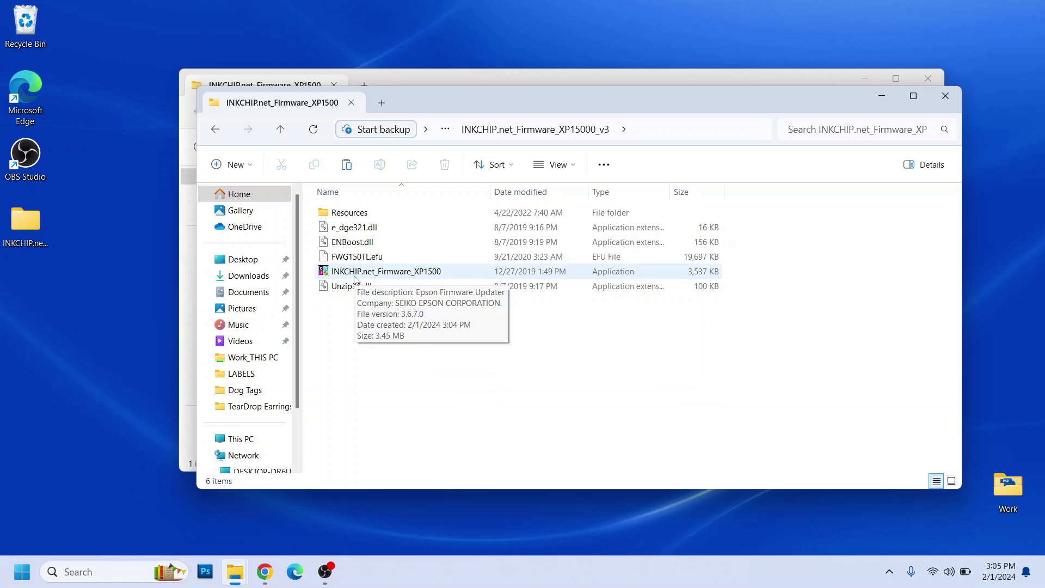
click(354, 278)
Launch the firmware app, accept the license, and start the XP-15000 Series update
double_click(355, 280)
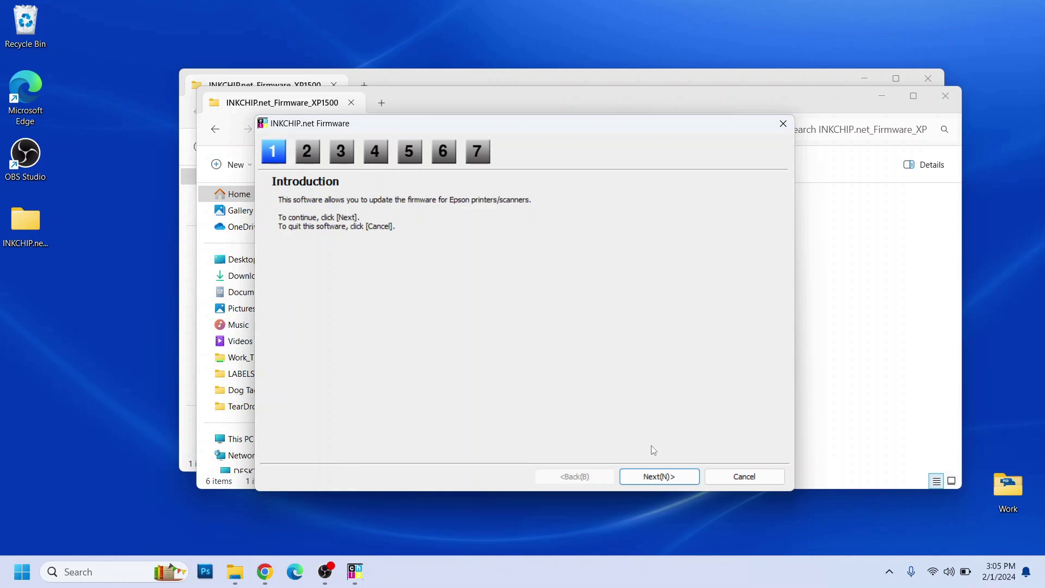
click(652, 479)
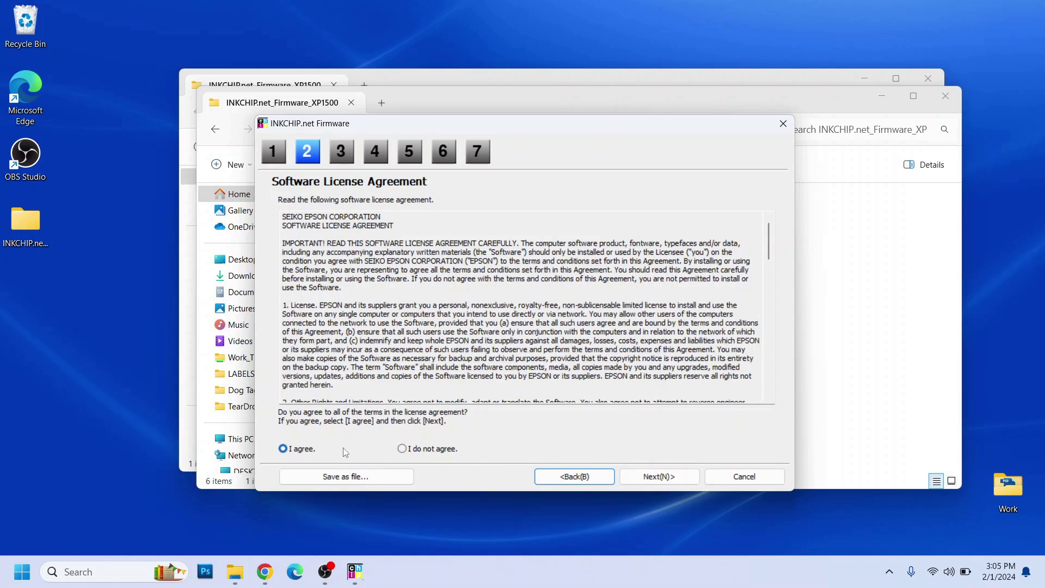
click(675, 482)
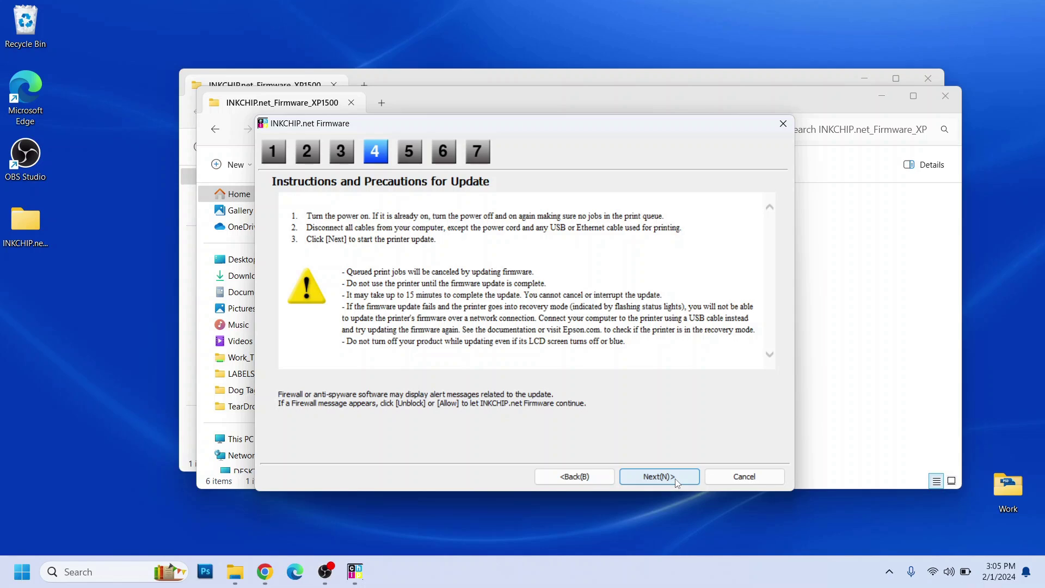
click(675, 482)
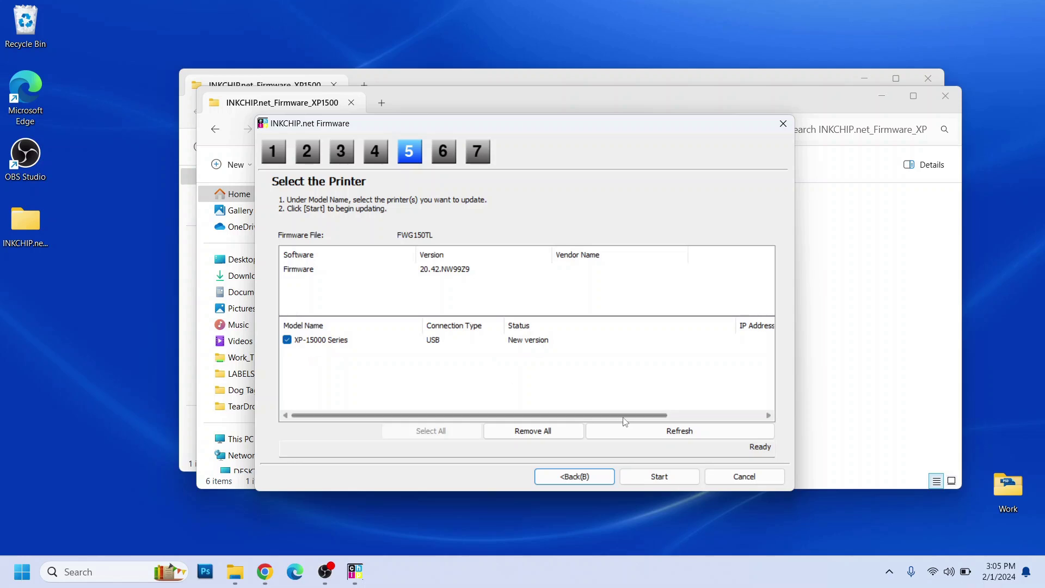
click(649, 480)
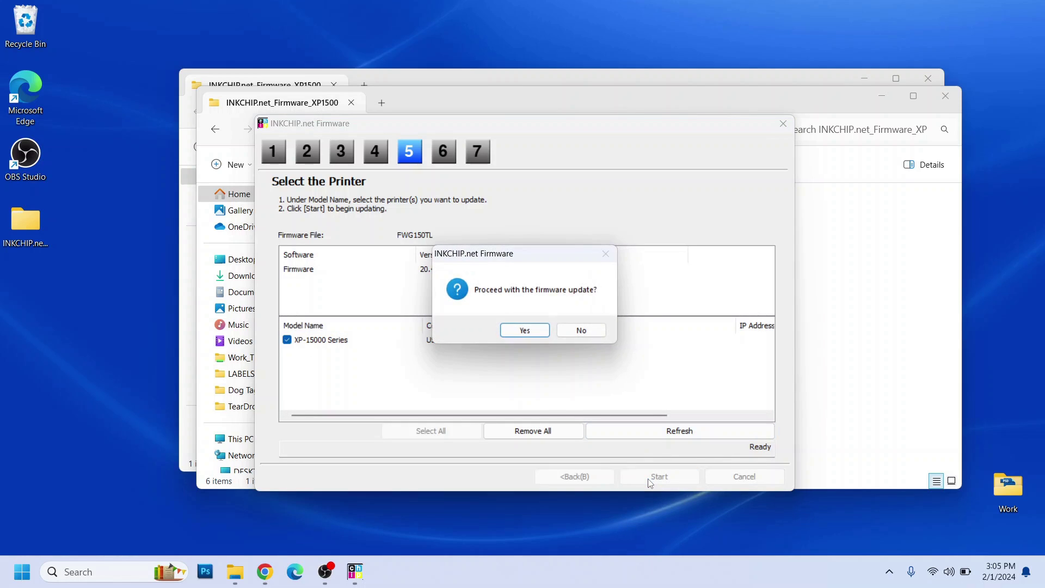
click(530, 338)
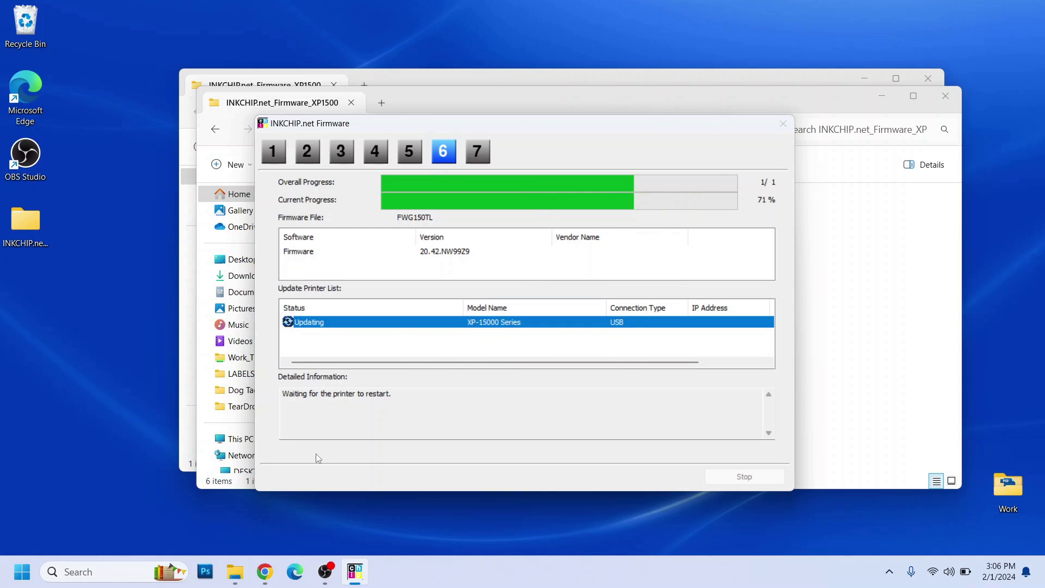
End the Epson Firmware Updater process in Task Manager
right_click(425, 572)
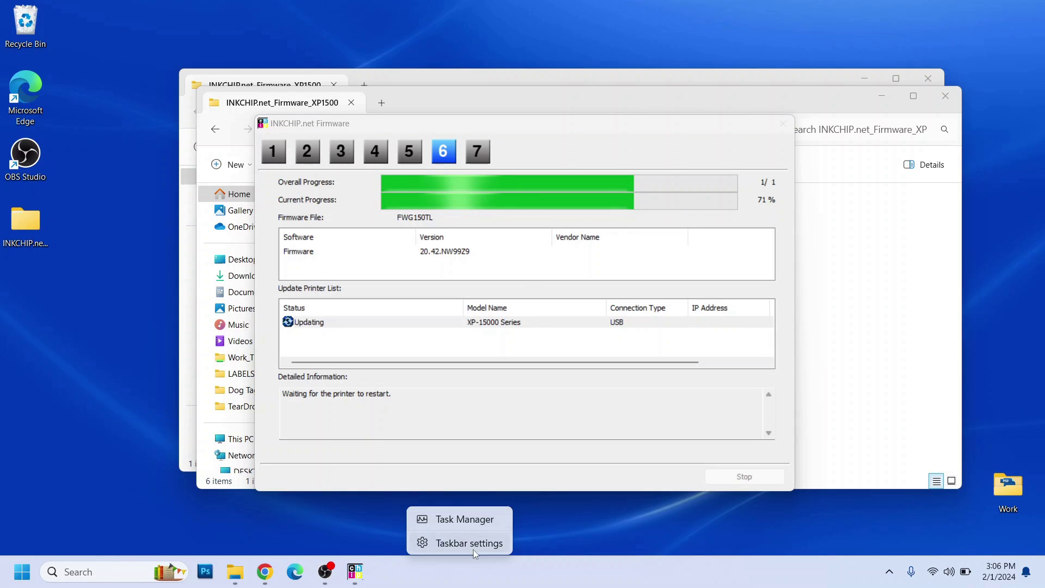
click(457, 520)
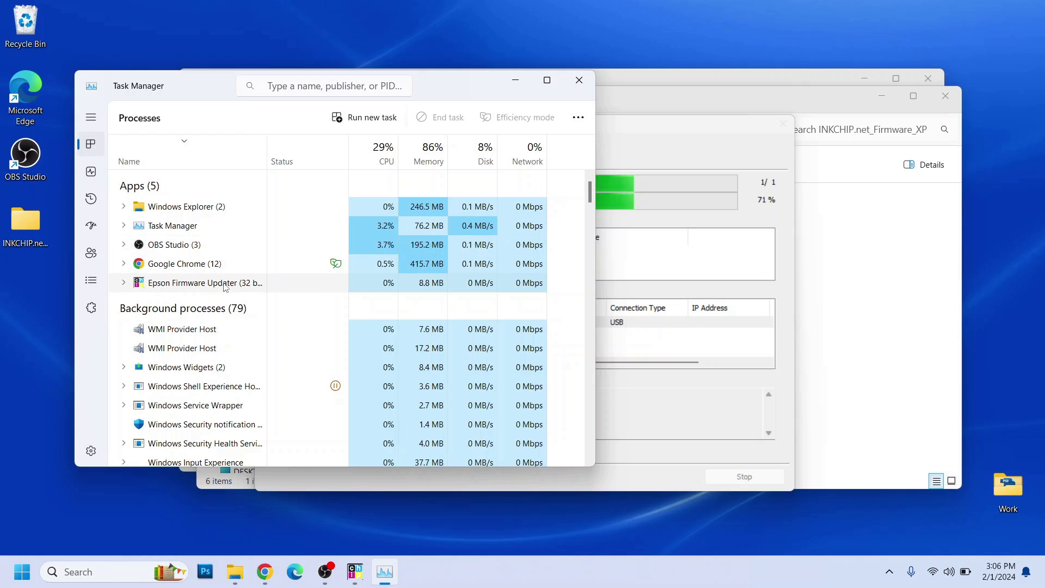
click(188, 289)
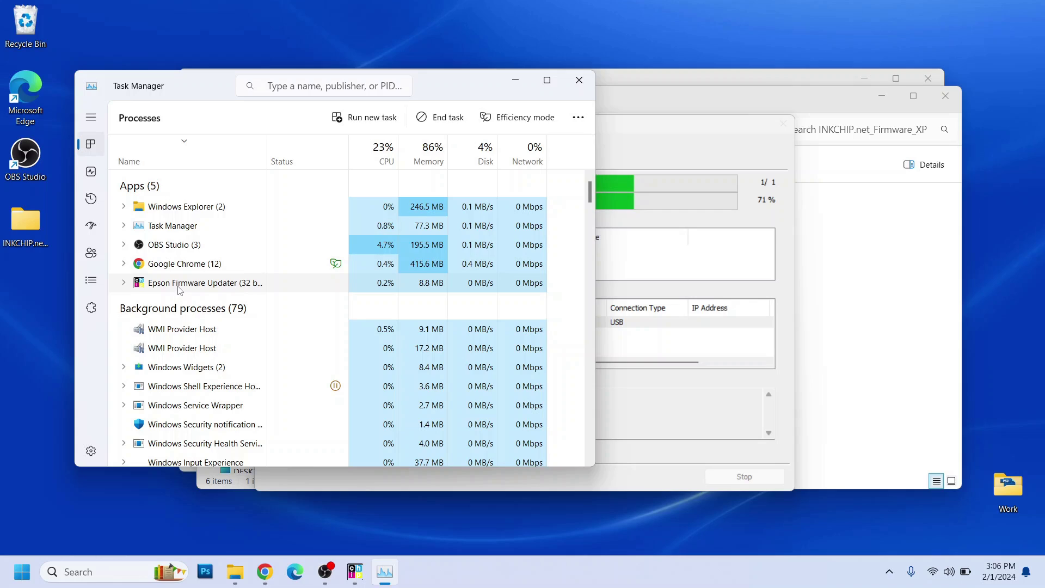
right_click(178, 286)
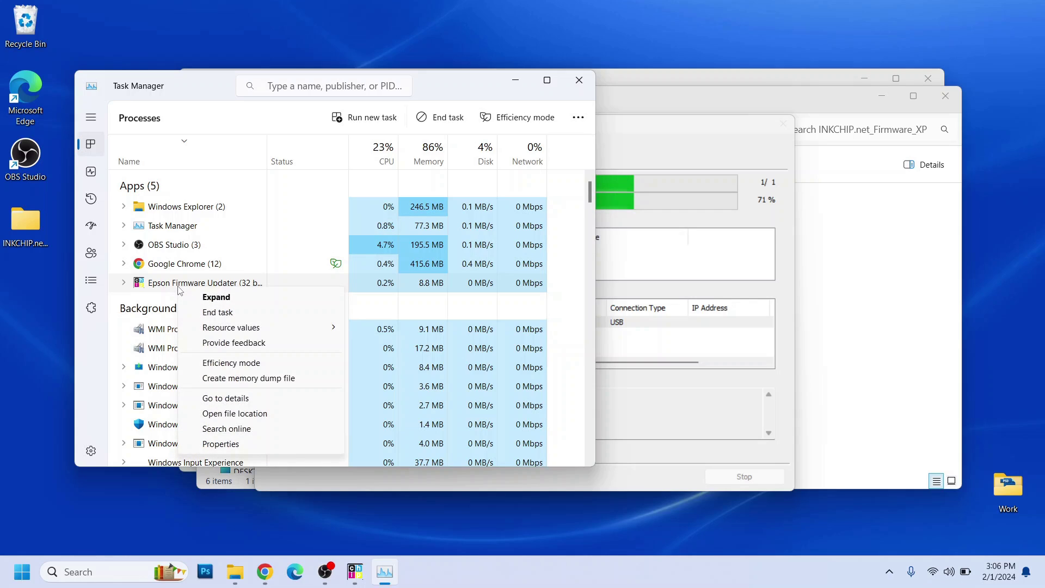
click(210, 314)
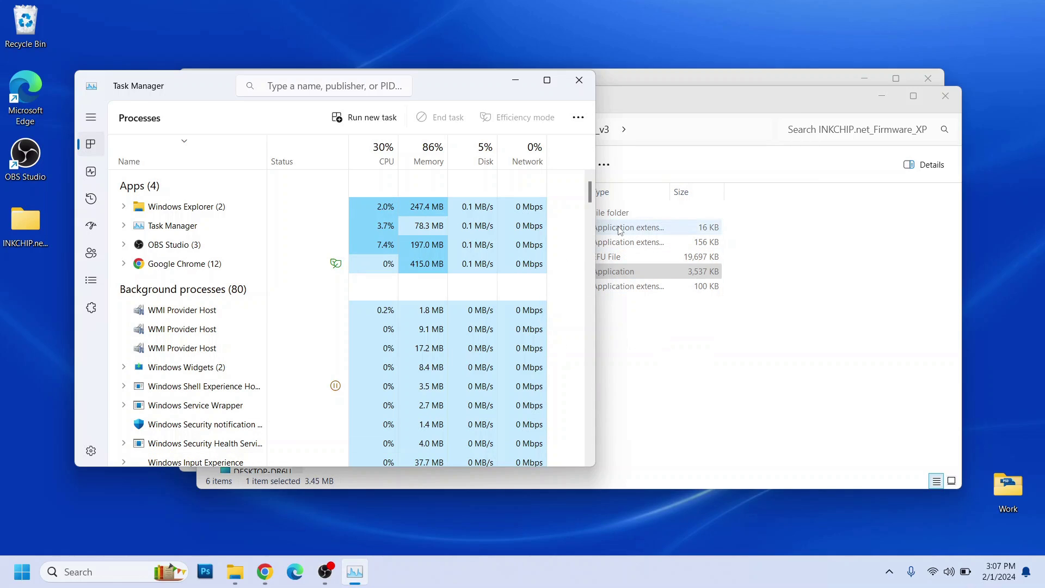
Close Task Manager and both File Explorer windows
click(581, 82)
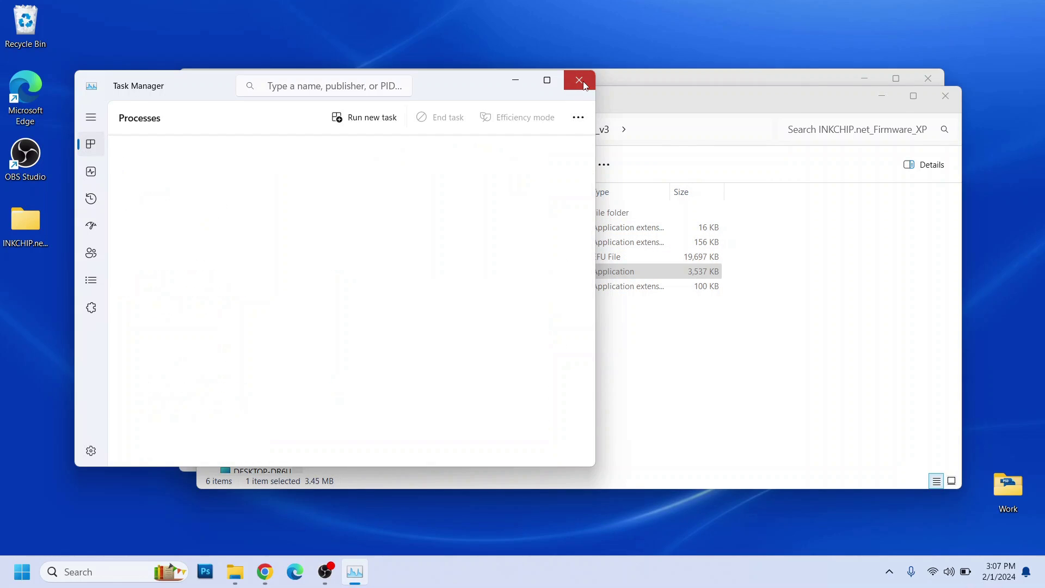
click(946, 97)
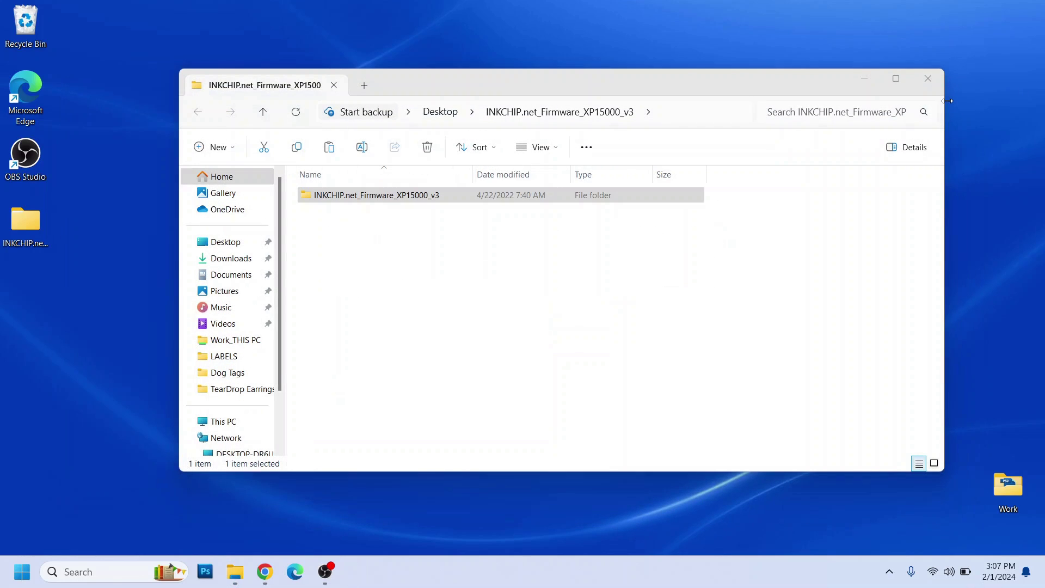
click(928, 78)
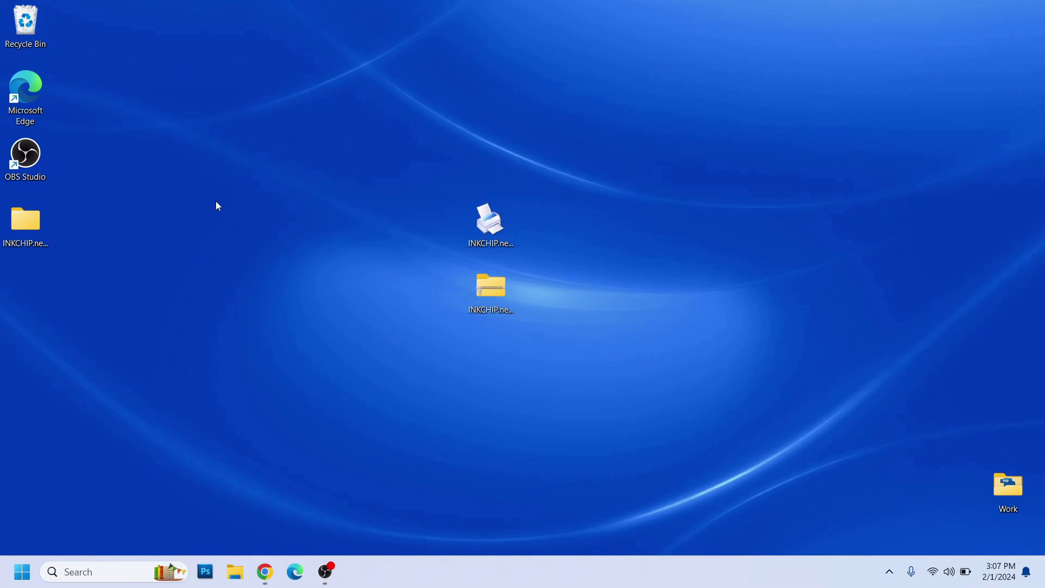
Dismiss the client-updated message and launch the INKCHIP.net activation tool
right_click(494, 218)
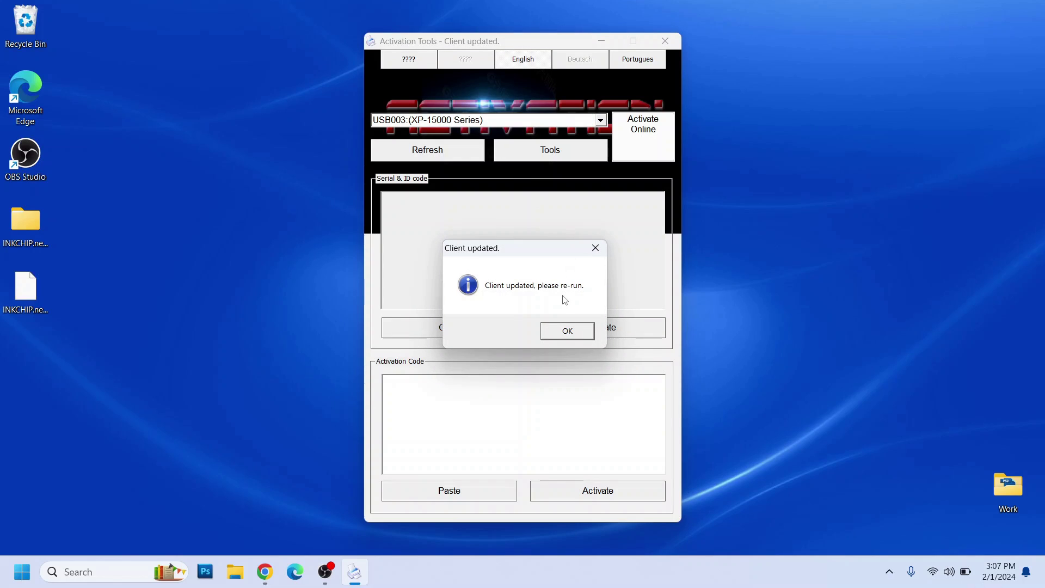
click(568, 332)
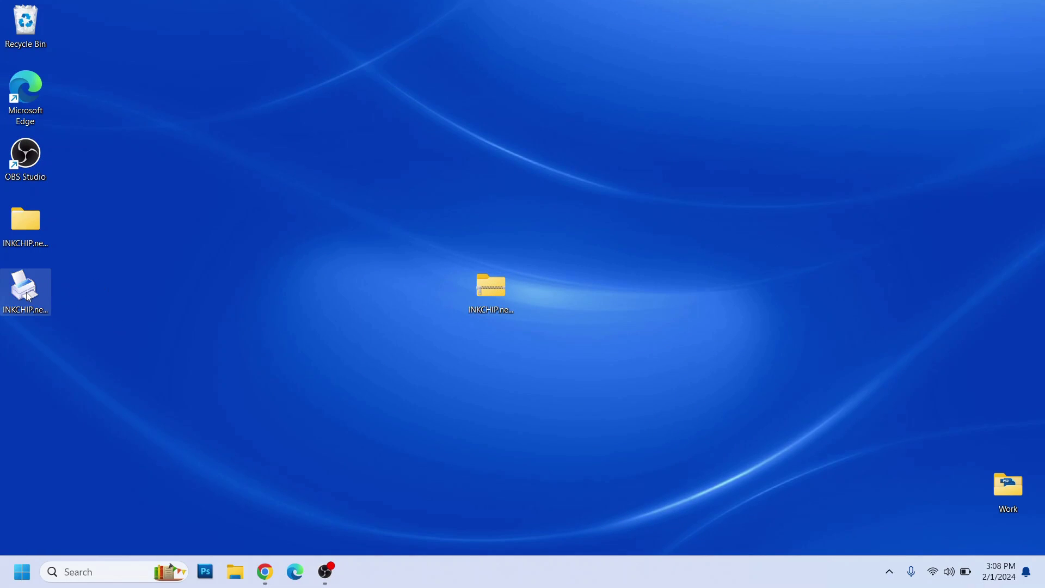
click(27, 296)
double_click(26, 297)
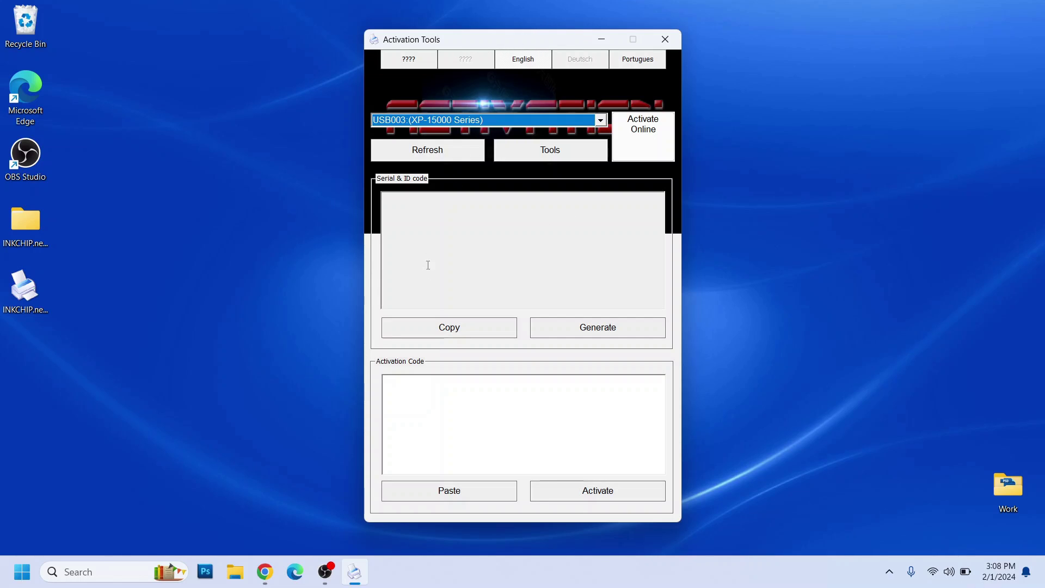
Select the USB003 (XP-15000 Series) printer in the device list
click(641, 127)
click(486, 126)
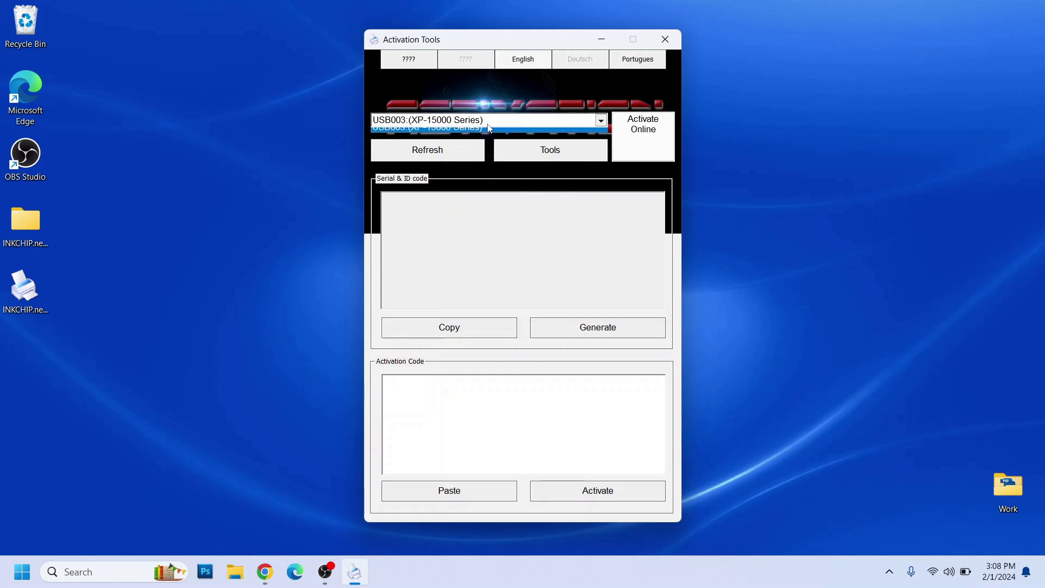
click(549, 122)
click(549, 132)
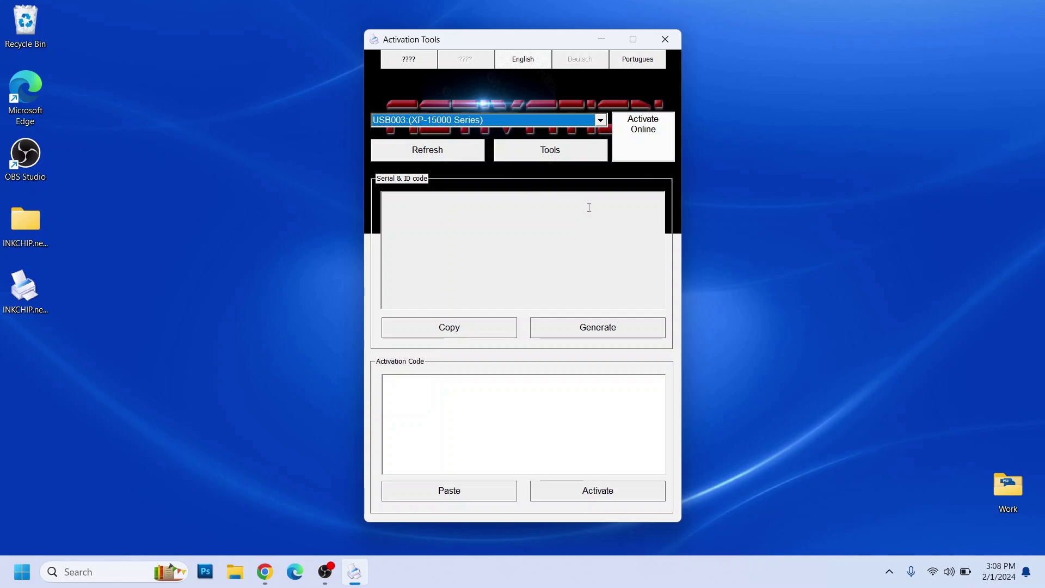
Attempt online activation, then end the frozen activation process and close Task Manager
click(654, 156)
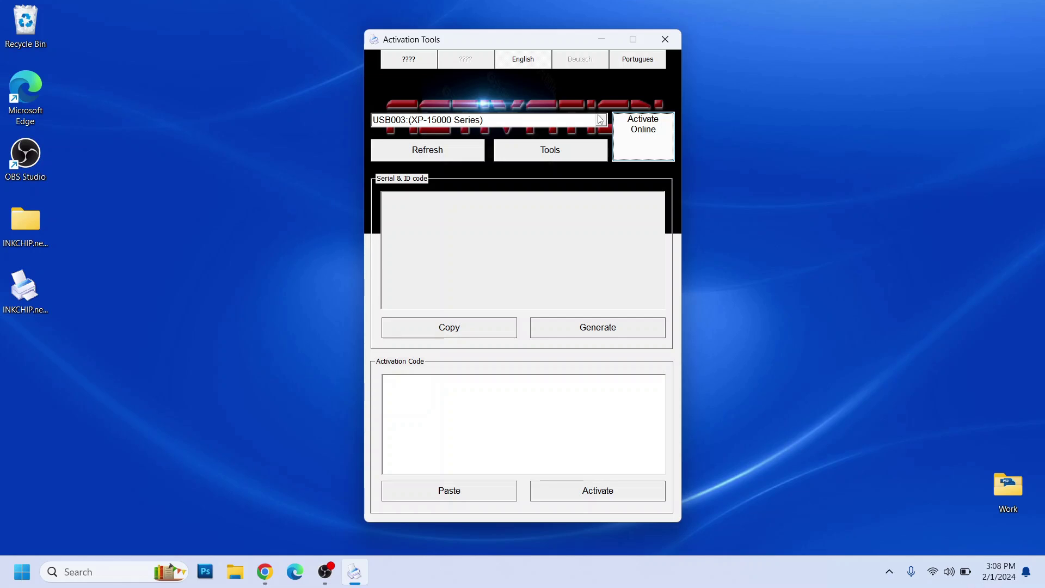
click(630, 132)
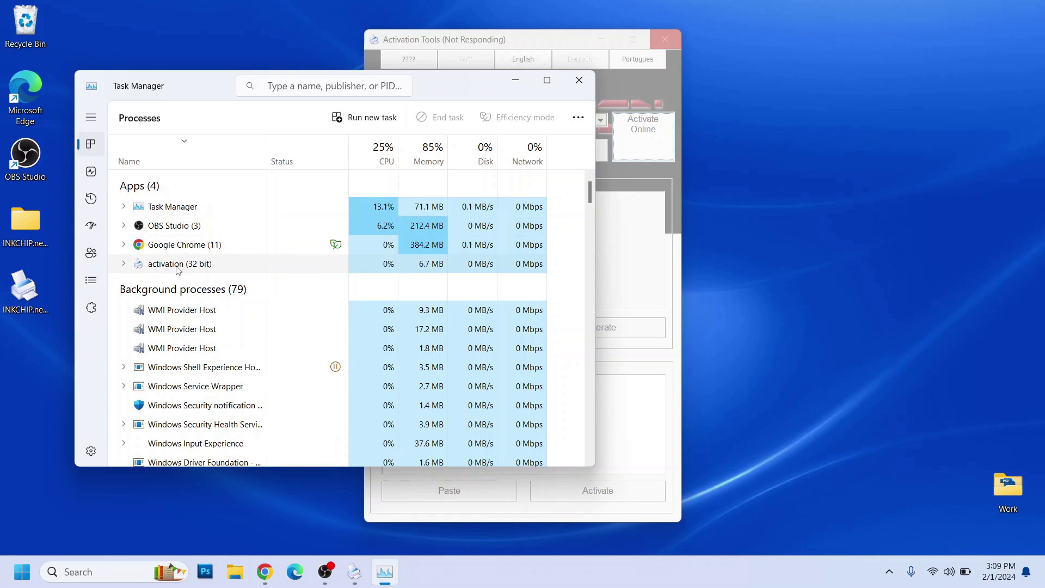
click(177, 266)
right_click(176, 269)
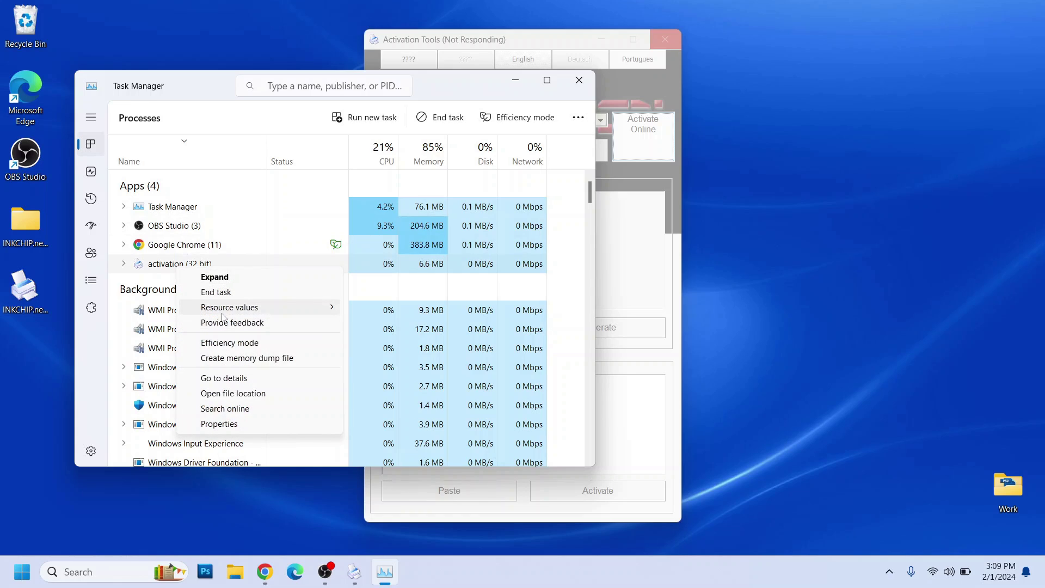
click(227, 294)
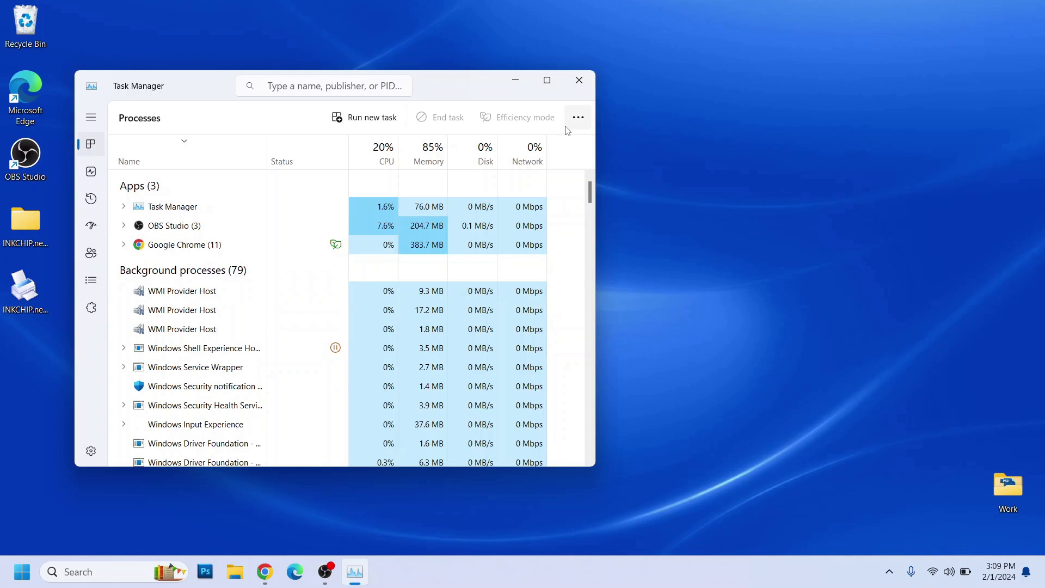
click(579, 76)
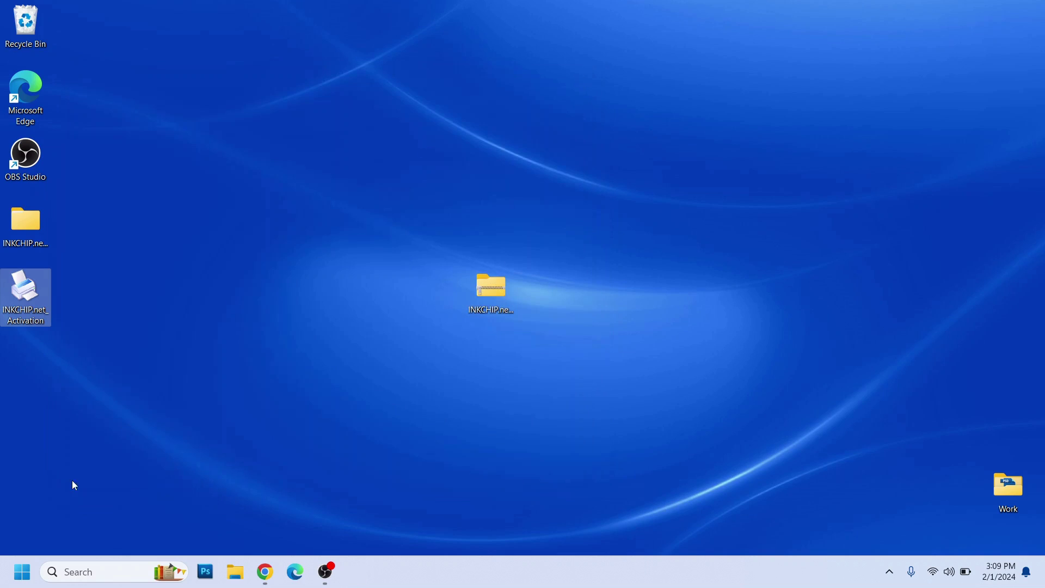
Relaunch the INKCHIP.net activation tool as administrator
click(21, 572)
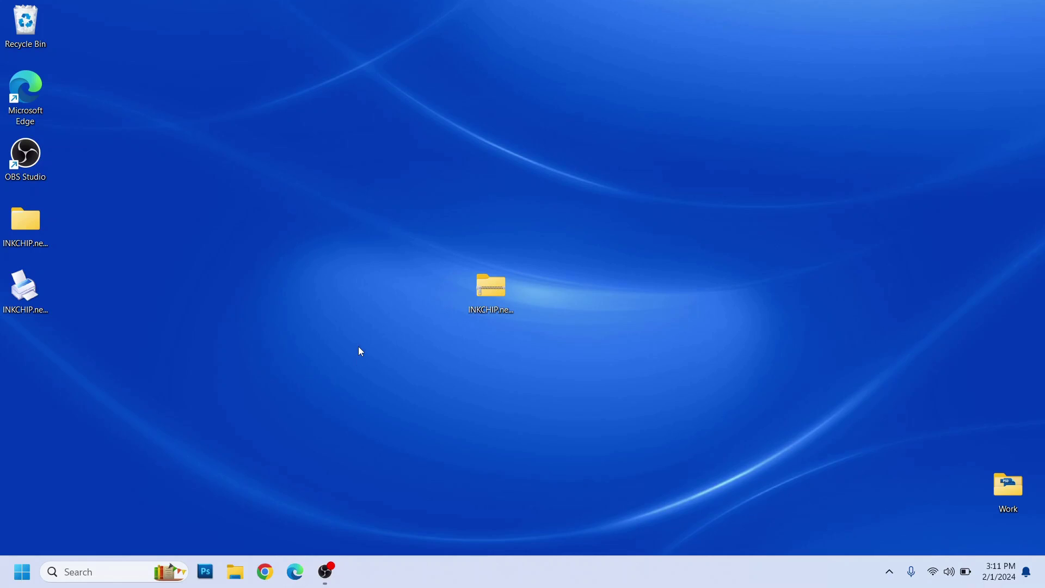
double_click(28, 293)
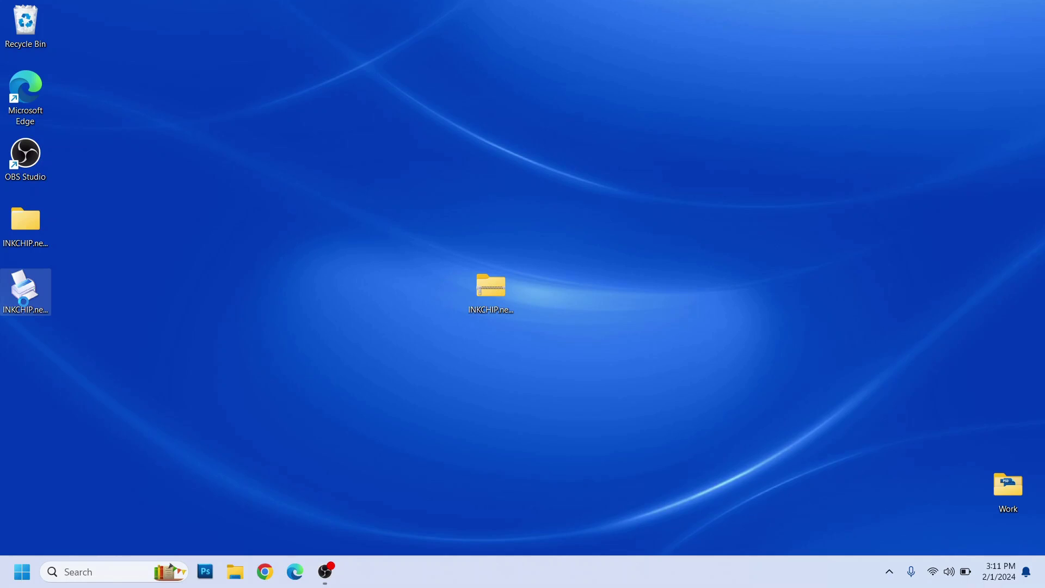
right_click(26, 301)
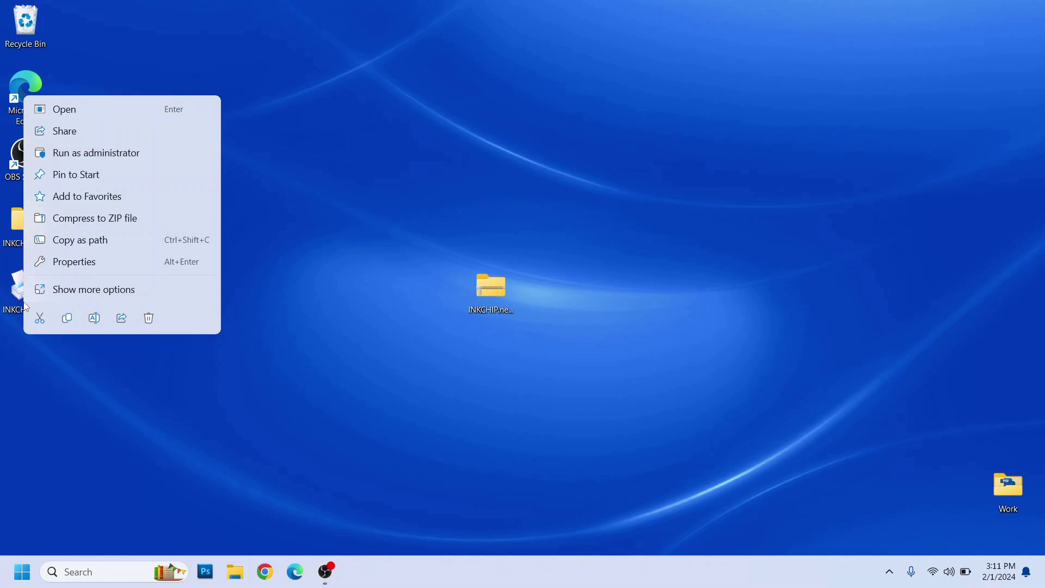
click(96, 151)
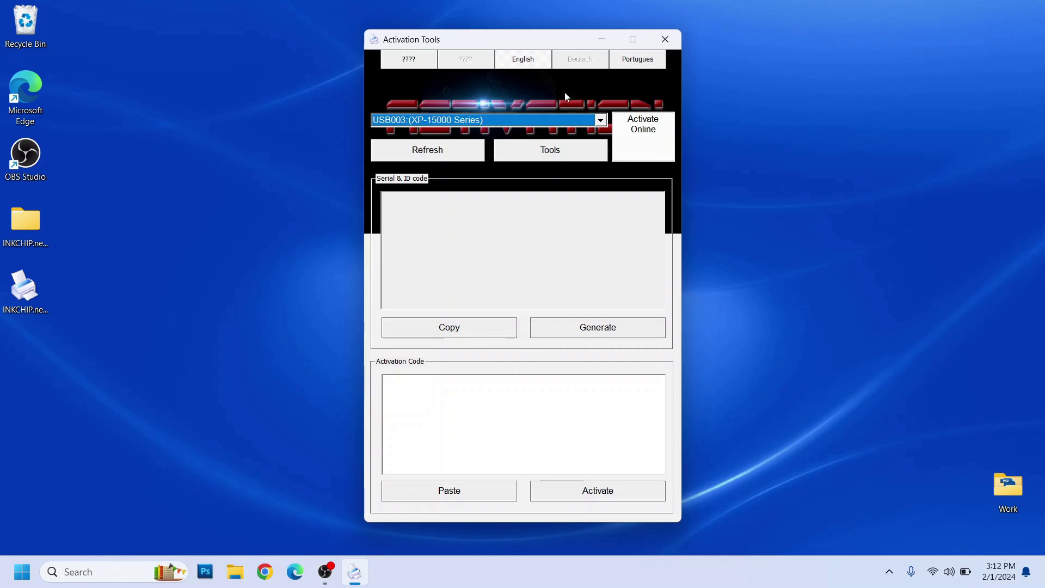
Start online activation to read the XP-15000 serial and ID code, and open Chrome
click(625, 133)
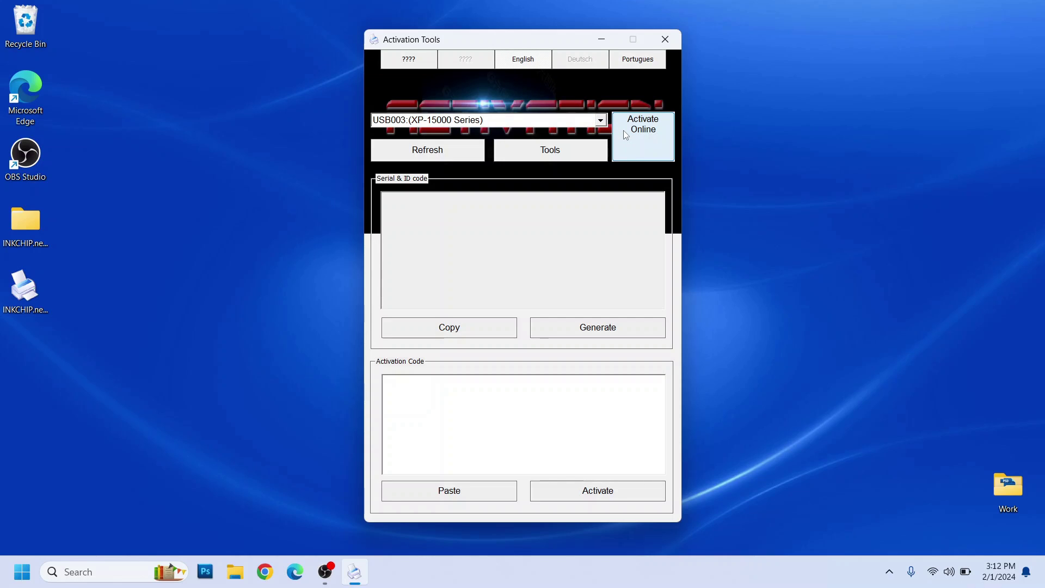
click(623, 133)
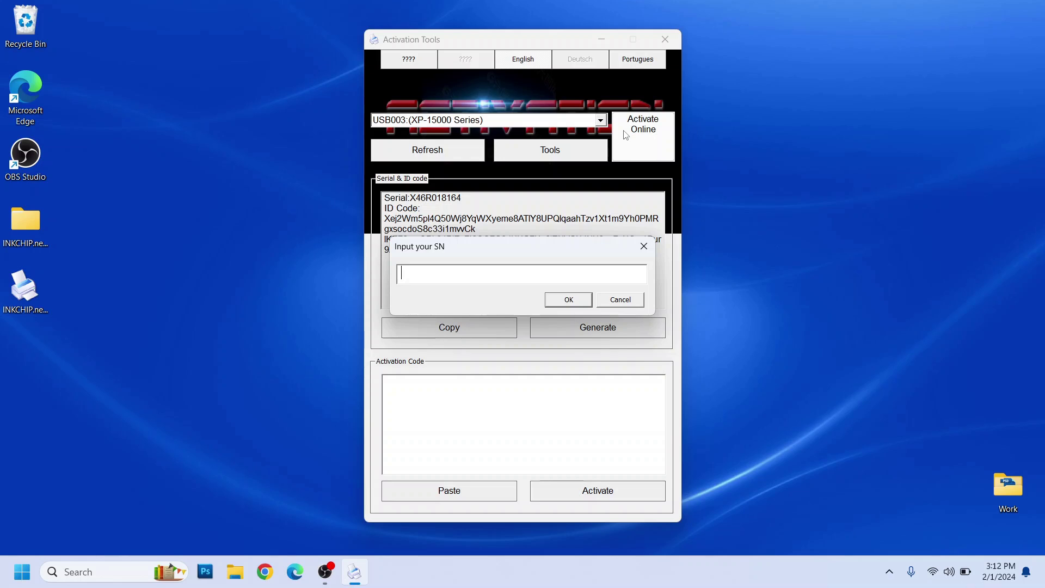
click(265, 572)
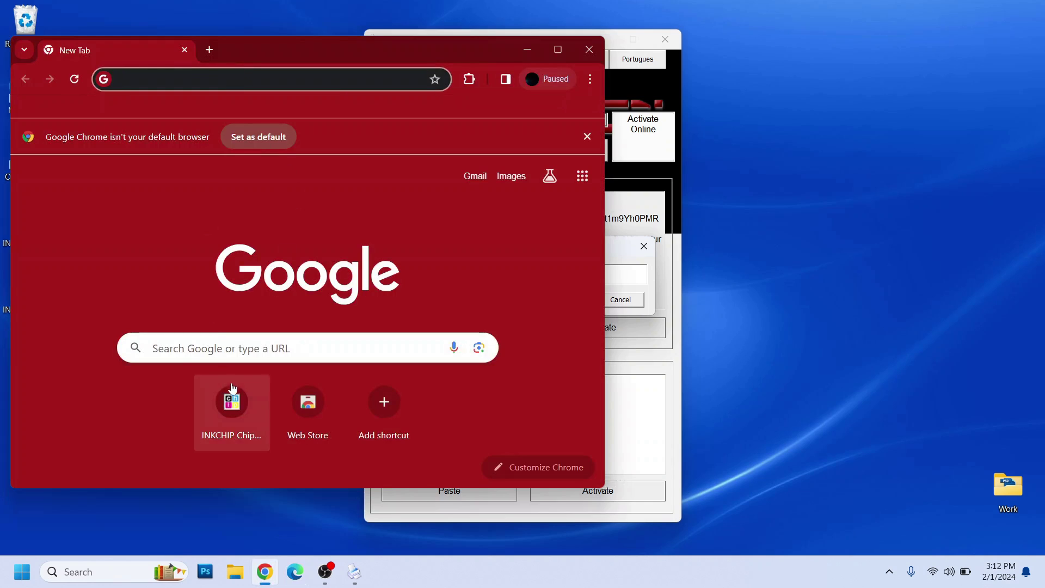
Open the inkchip.net pricing page in a maximized browser window
click(231, 401)
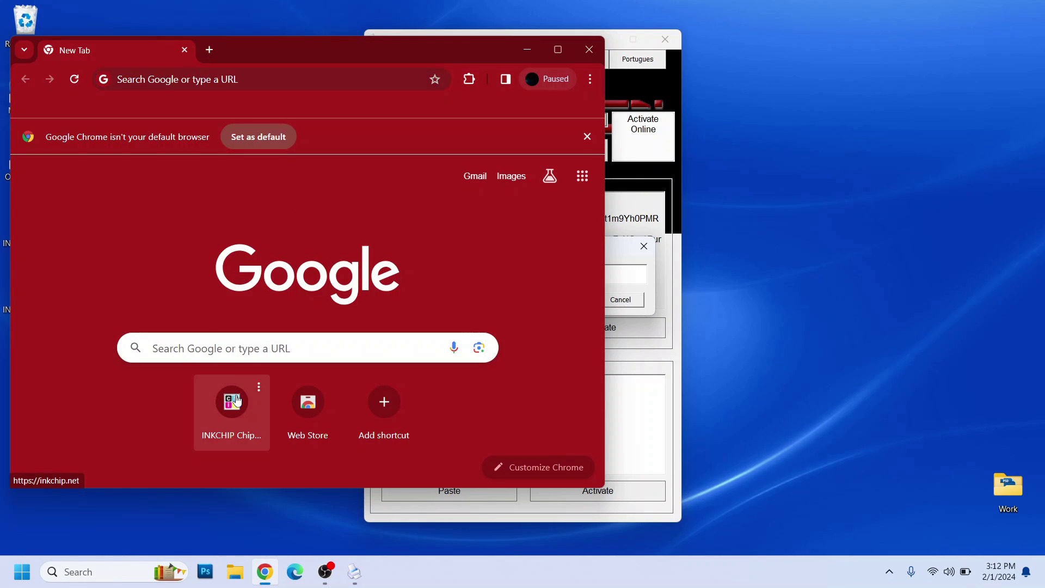
click(557, 47)
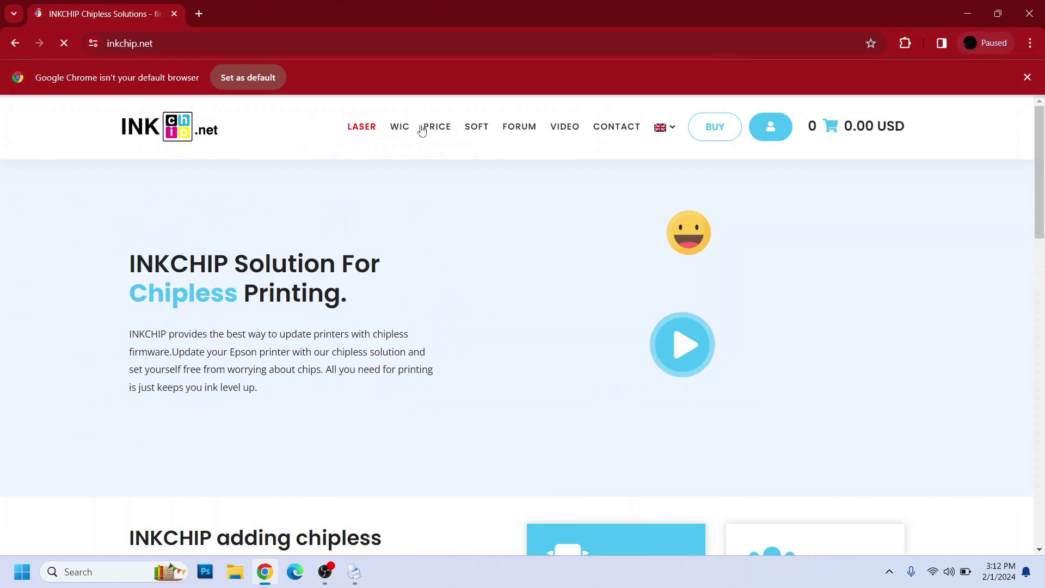
click(711, 136)
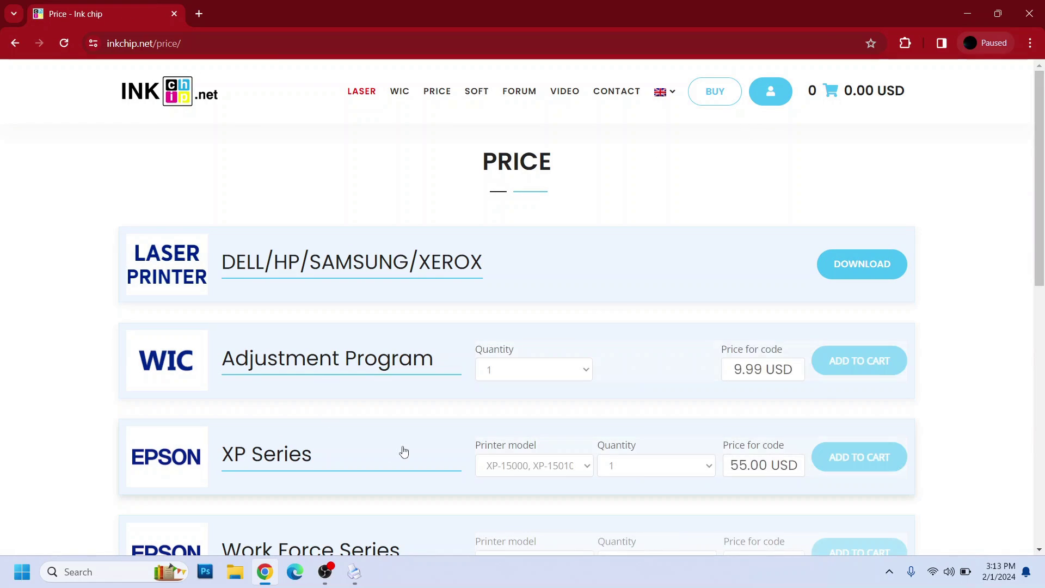
scroll(514, 333, down, 2)
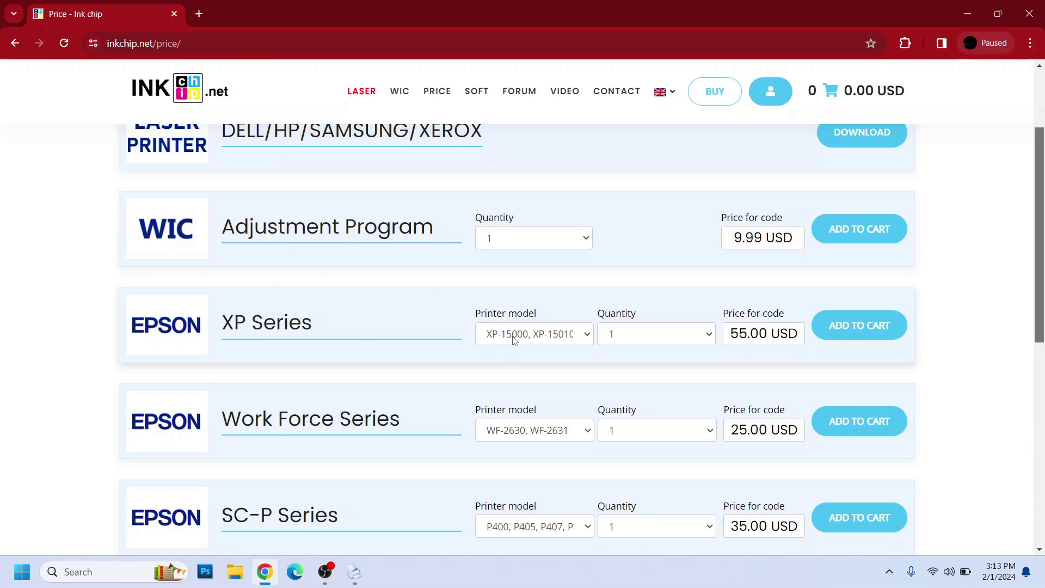
Add the XP Series XP-15000 activation code to the cart and view the cart
click(579, 341)
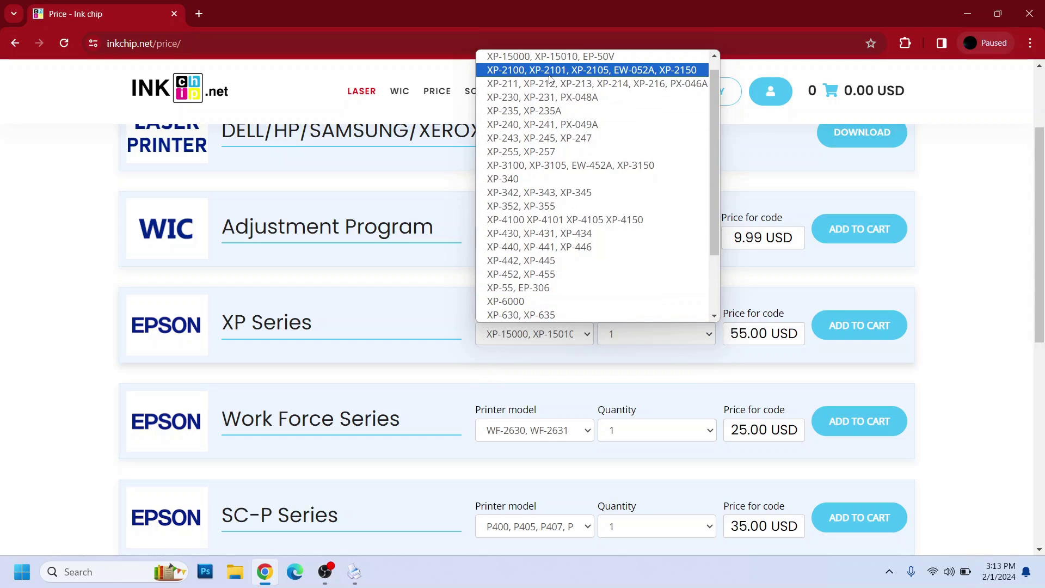
click(559, 57)
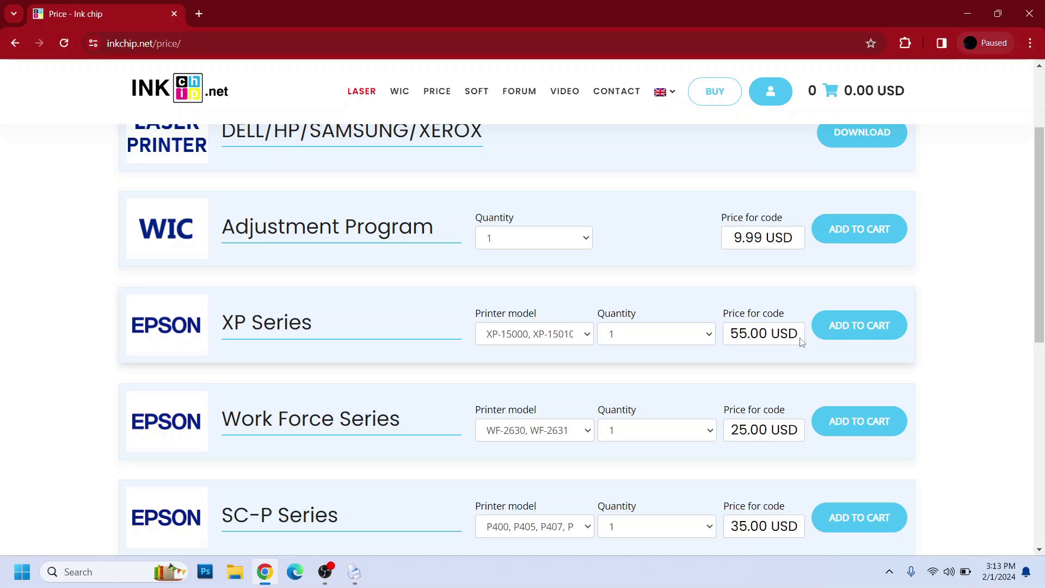
click(844, 333)
click(845, 333)
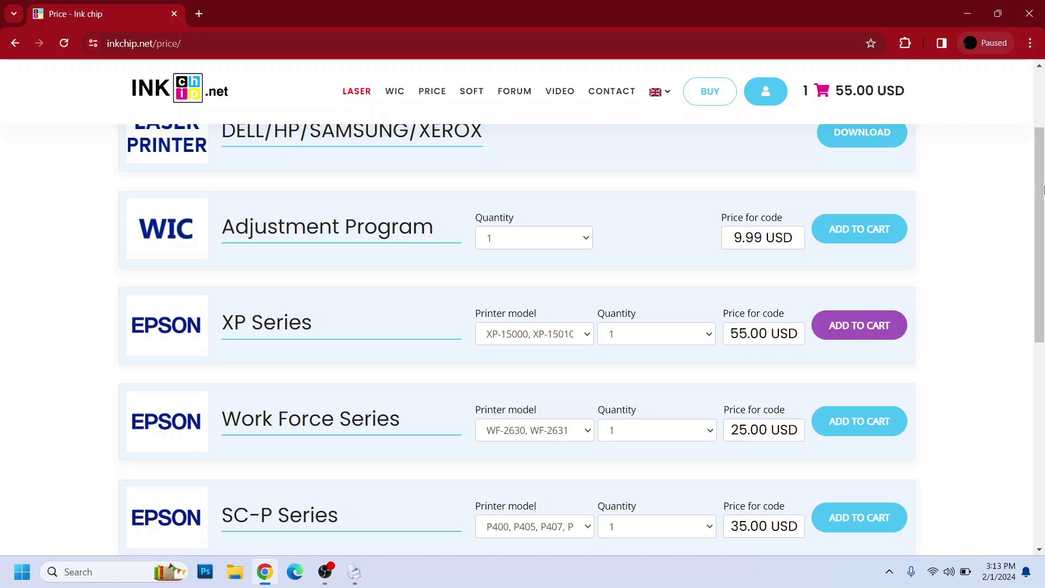
click(849, 95)
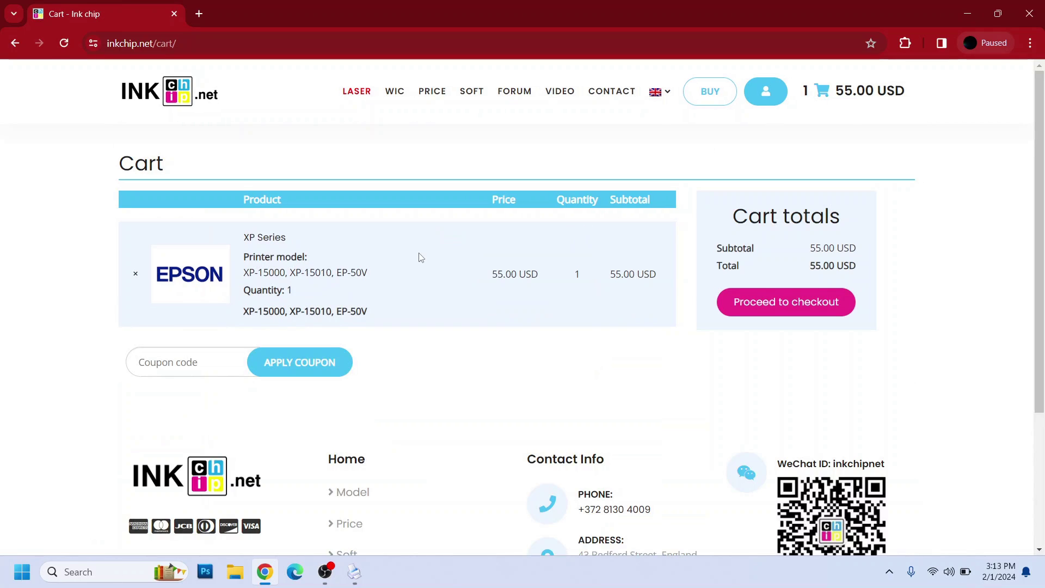
Apply the gorilla coupon for a 49.50 USD total and proceed to checkout
click(172, 361)
text(Gorilla)
click(294, 370)
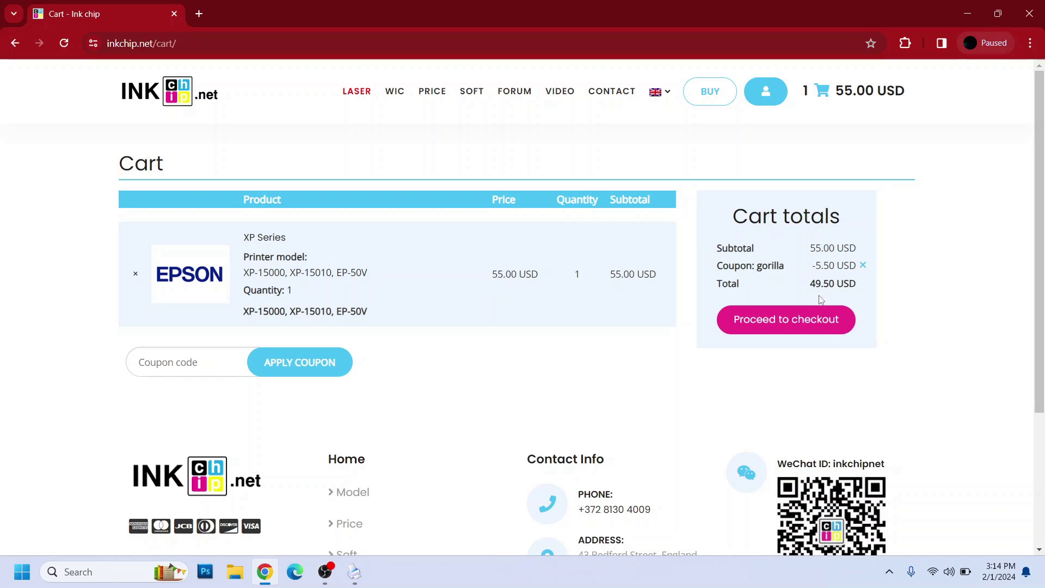
click(726, 324)
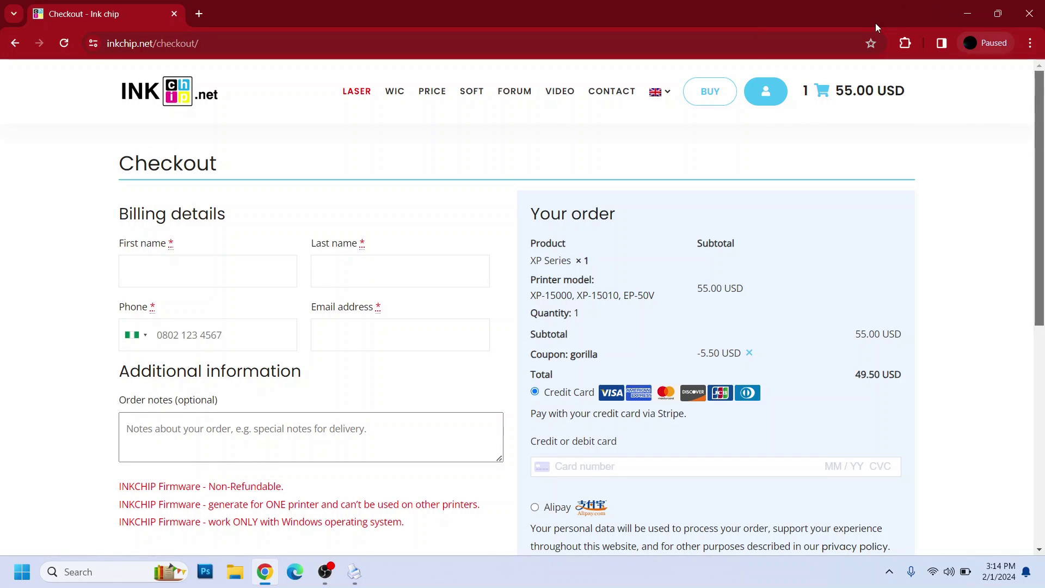
Close Chrome, paste the printer serial into the SN field, and confirm it
click(1017, 17)
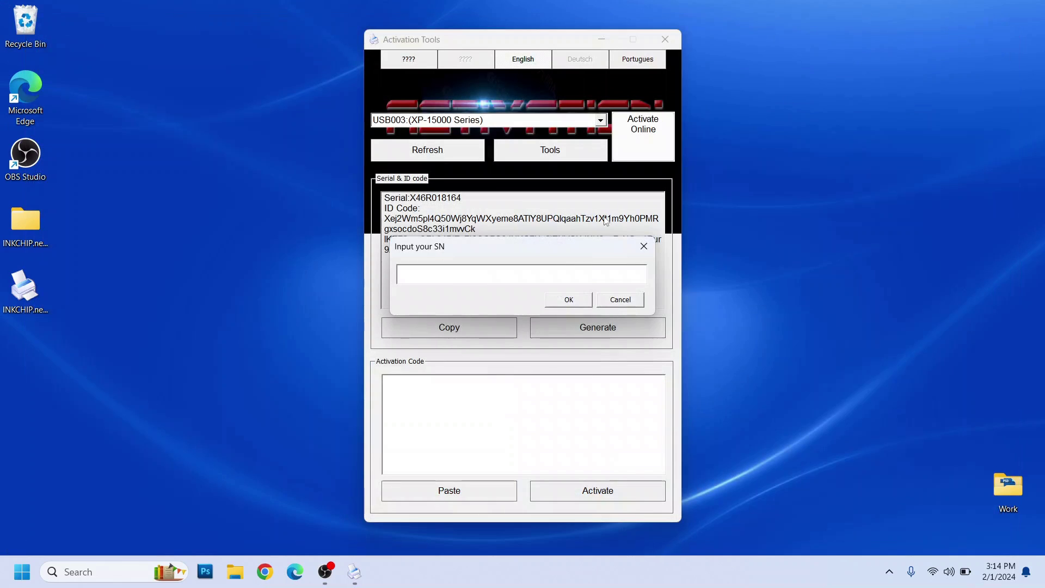
click(525, 276)
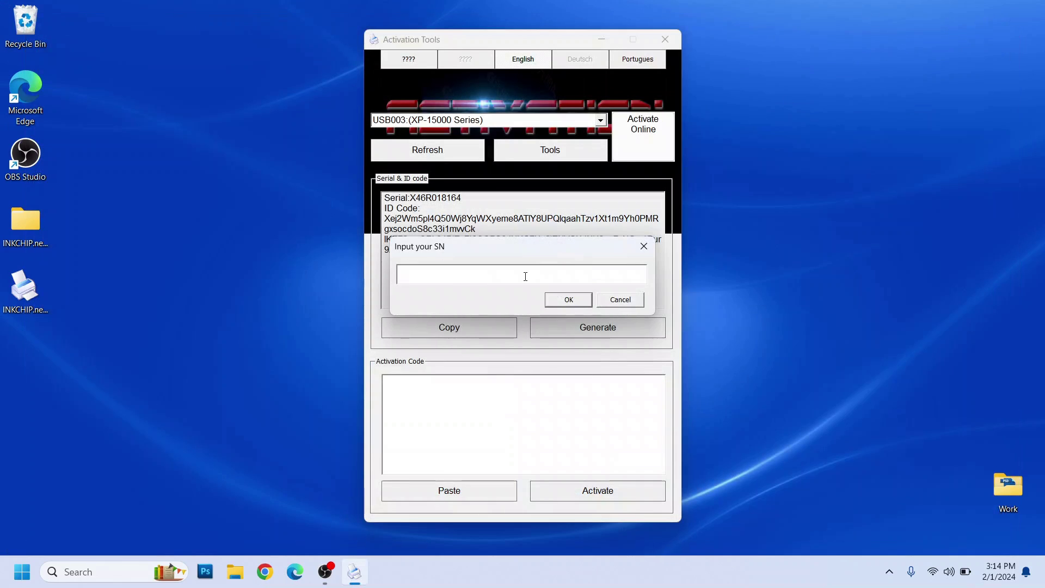
key(ctrl+v)
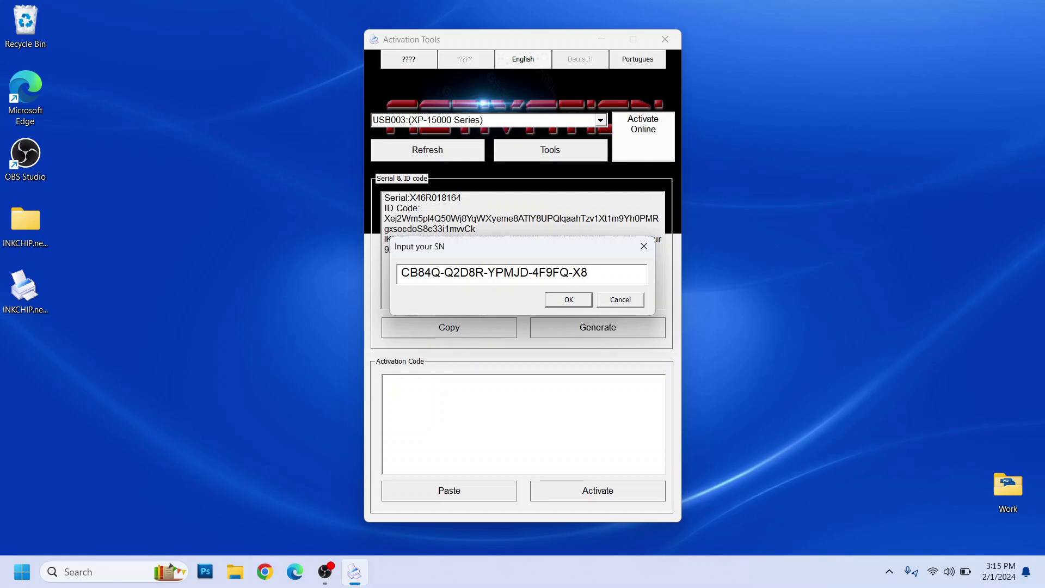
text(TBM)
click(564, 302)
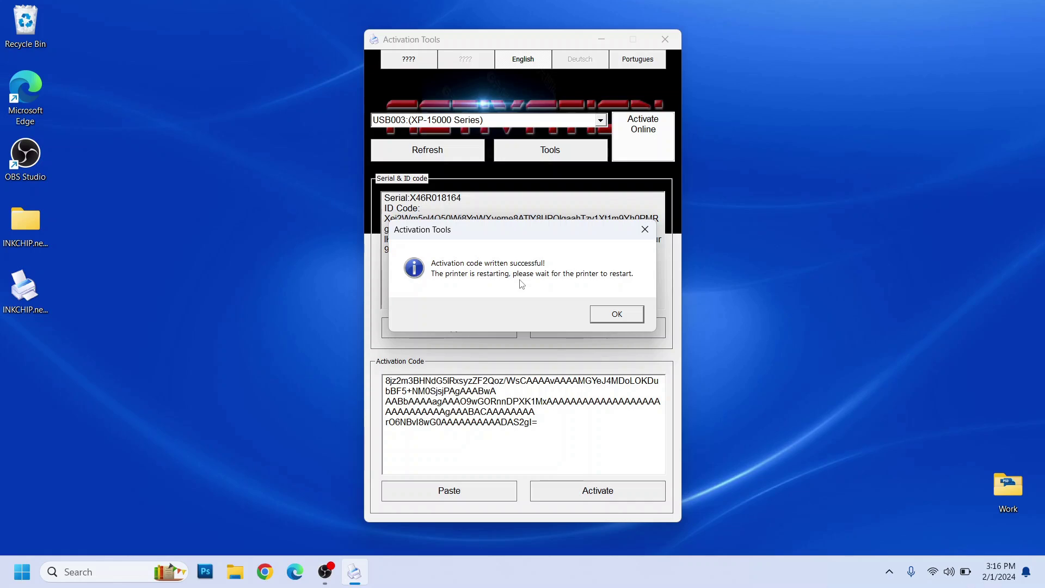
Dismiss the success message and copy the full activation code to the clipboard
click(619, 316)
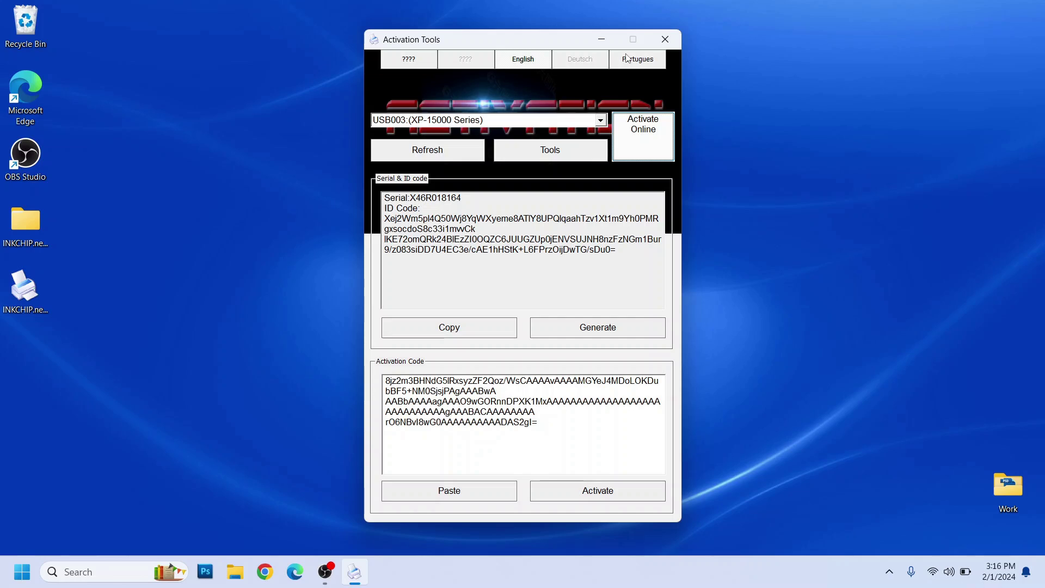
drag(542, 424, 365, 381)
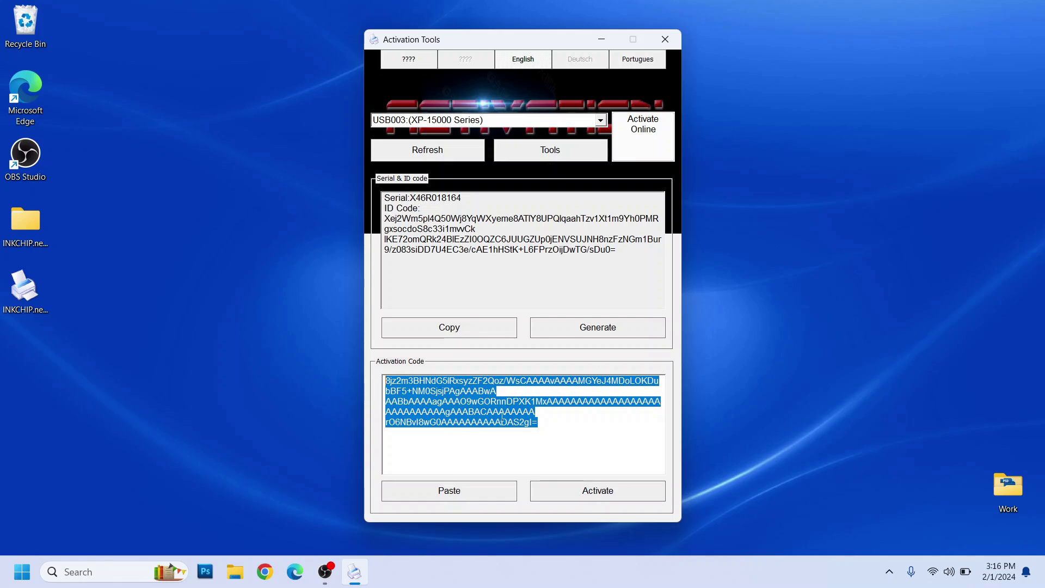
right_click(466, 400)
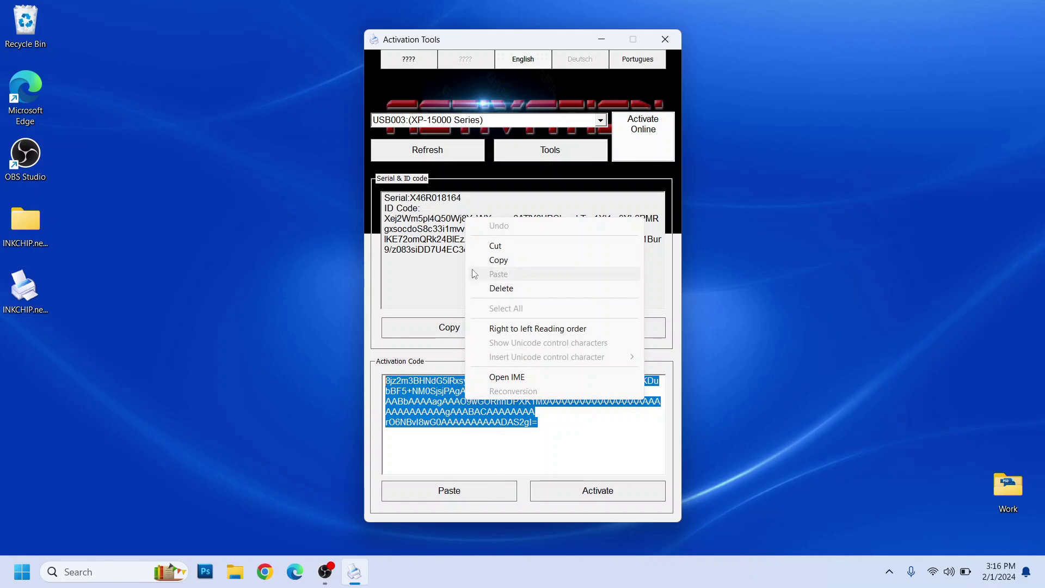
click(490, 262)
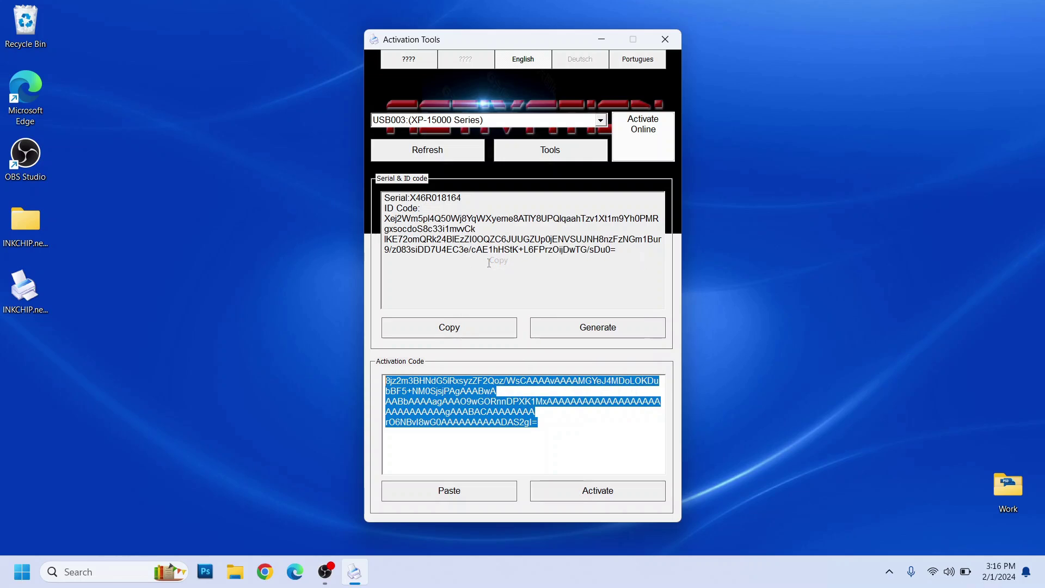
right_click(409, 399)
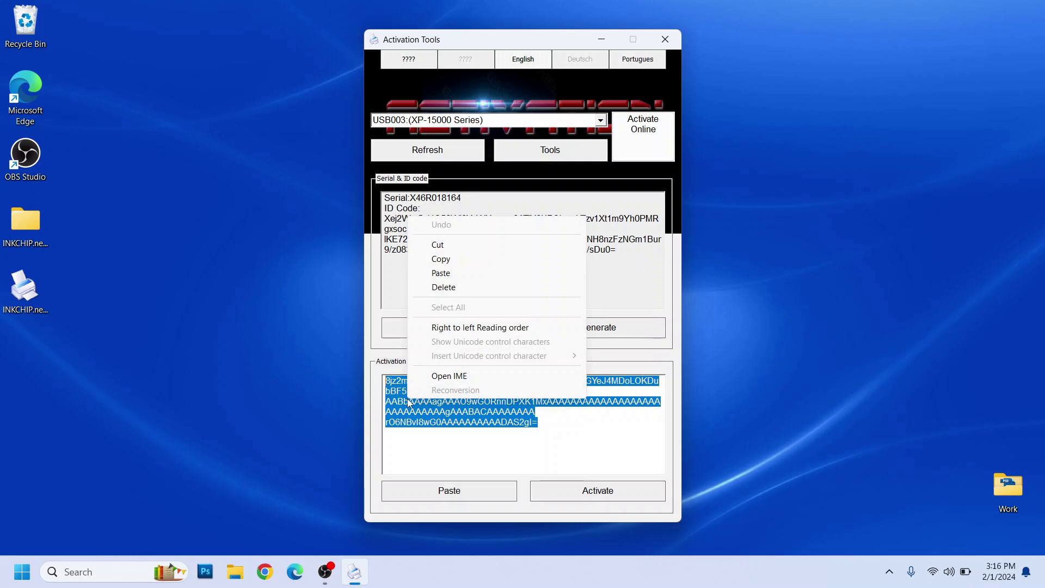
click(444, 261)
right_click(445, 400)
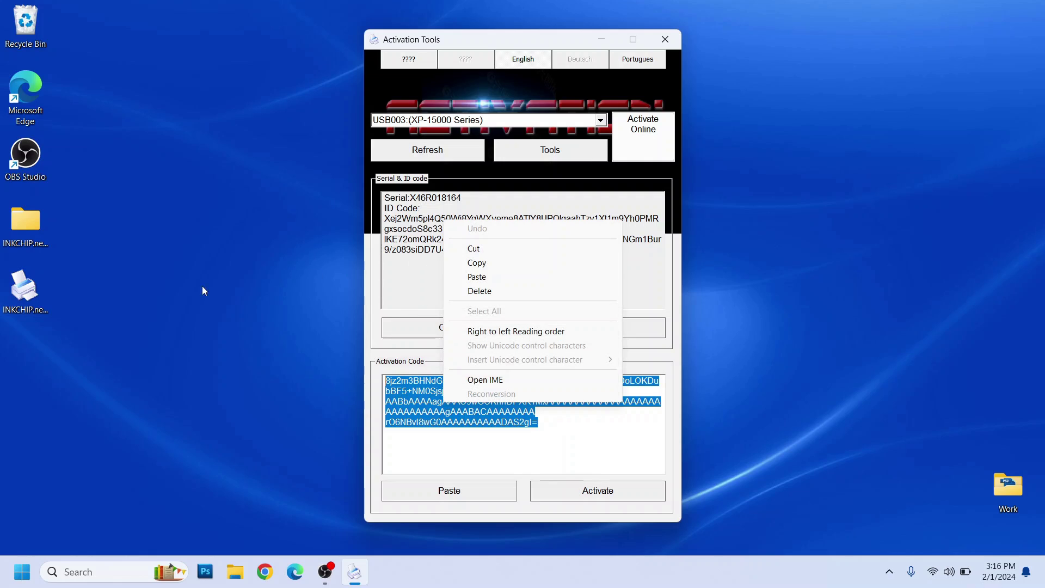
click(166, 303)
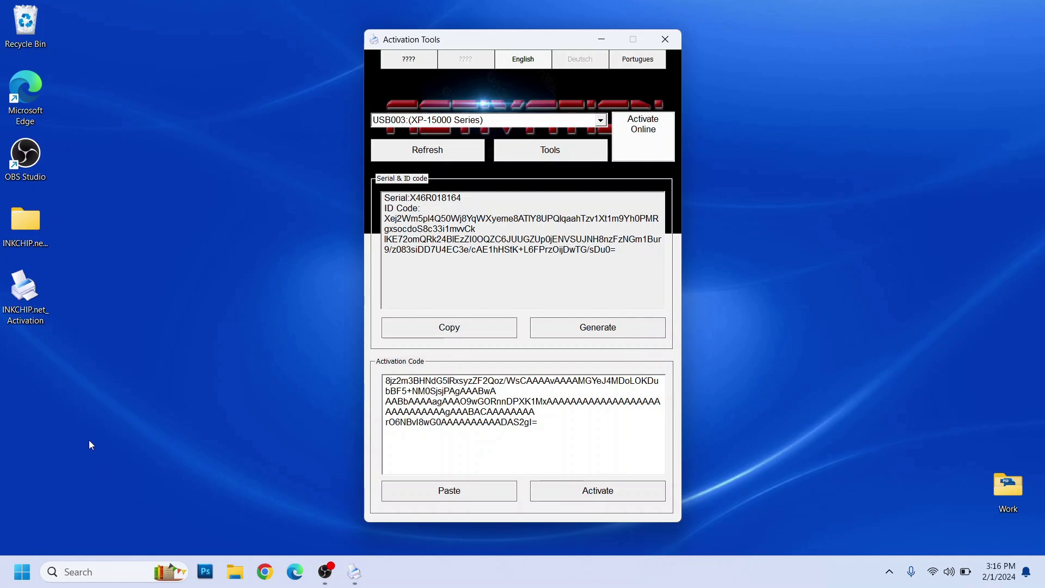
Create a new text document on the desktop and move it below the desktop icons
right_click(112, 408)
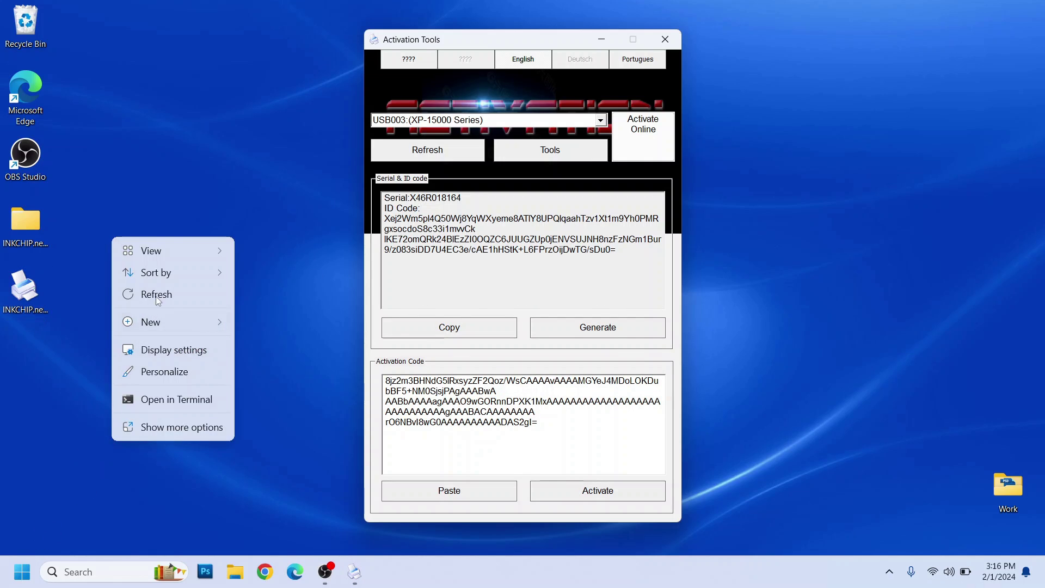
right_click(290, 157)
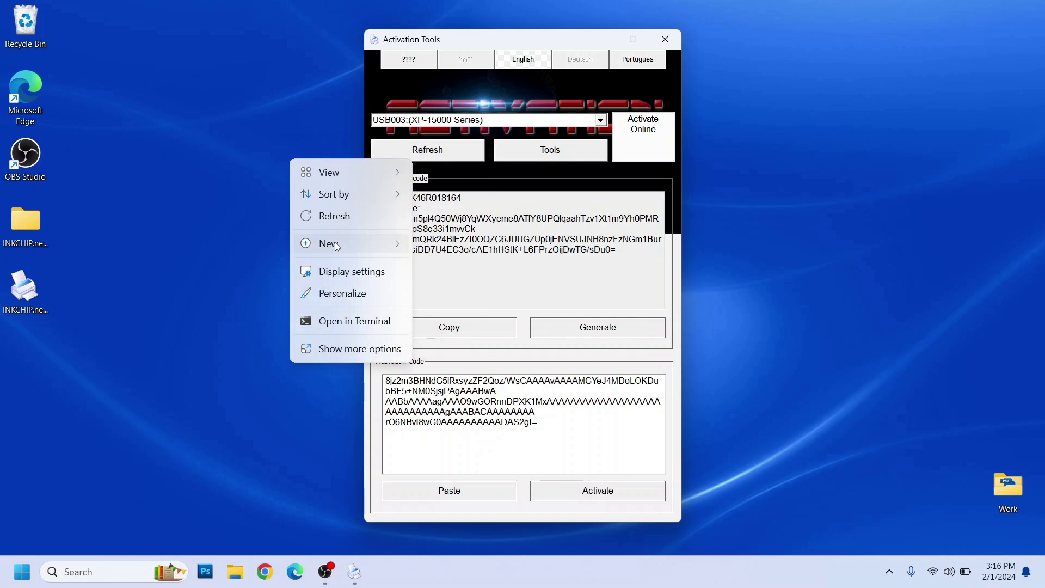
mouse_move(329, 244)
click(475, 419)
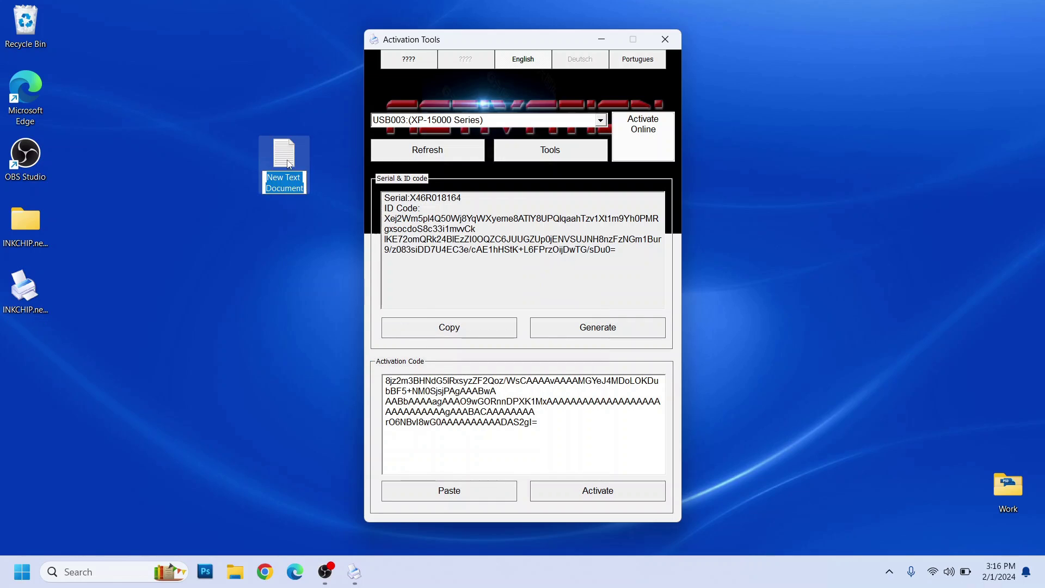
mouse_move(288, 162)
mouse_down()
mouse_move(116, 374)
mouse_move(75, 363)
mouse_up()
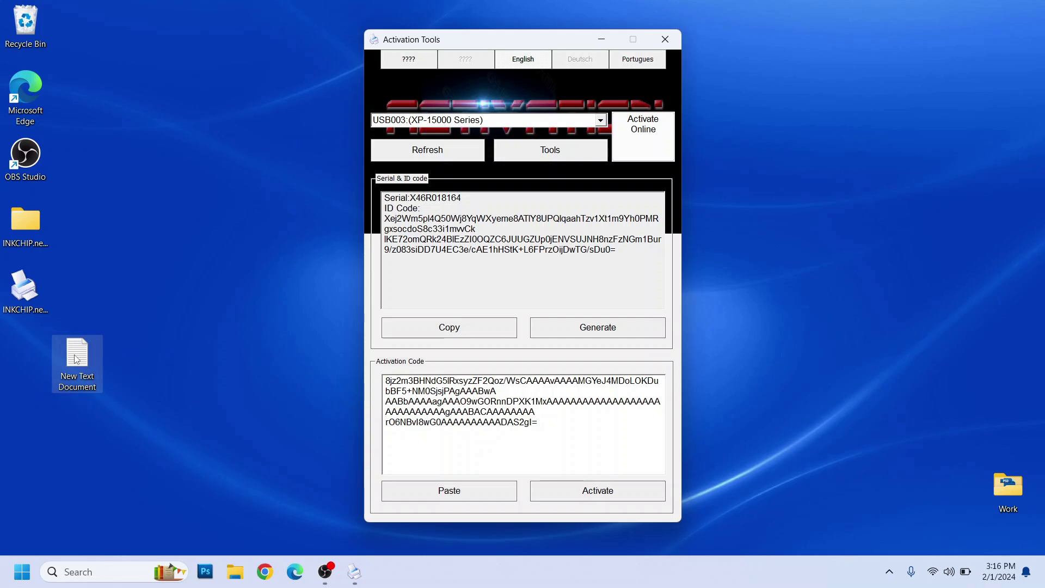
Open New Text Document in Notepad and paste in the three-line activation code
double_click(76, 359)
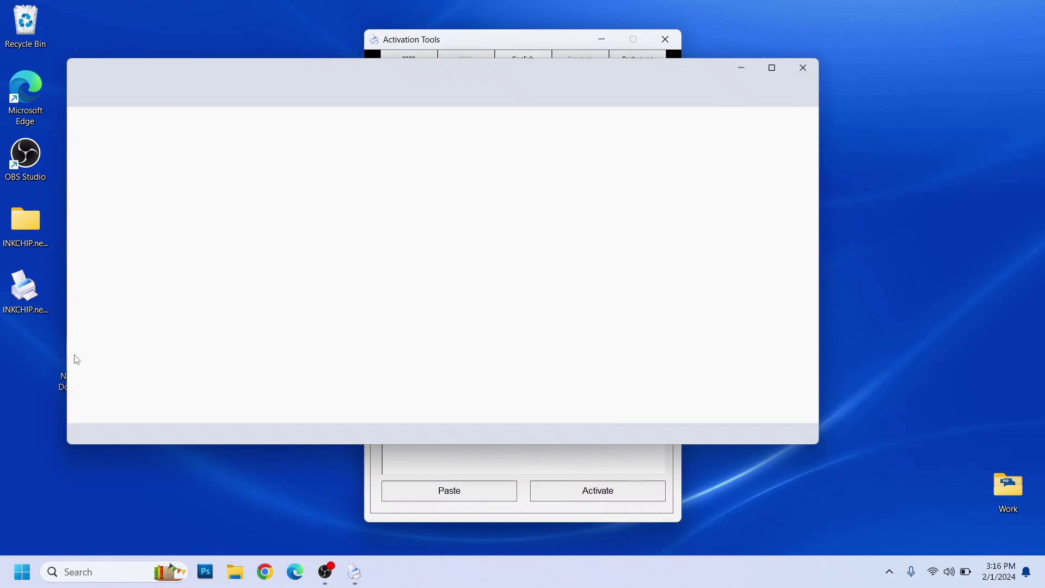
right_click(197, 130)
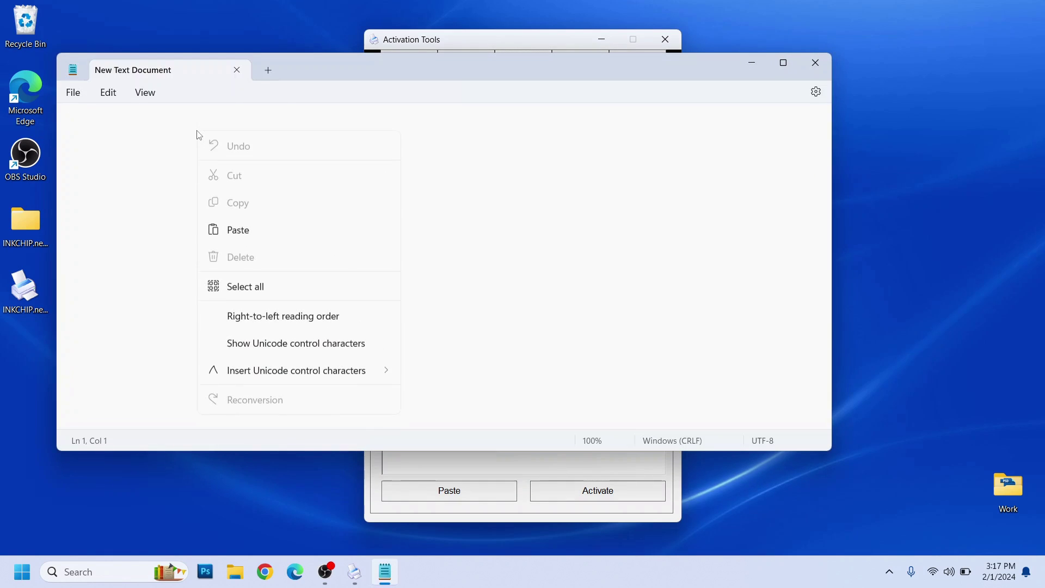
click(230, 232)
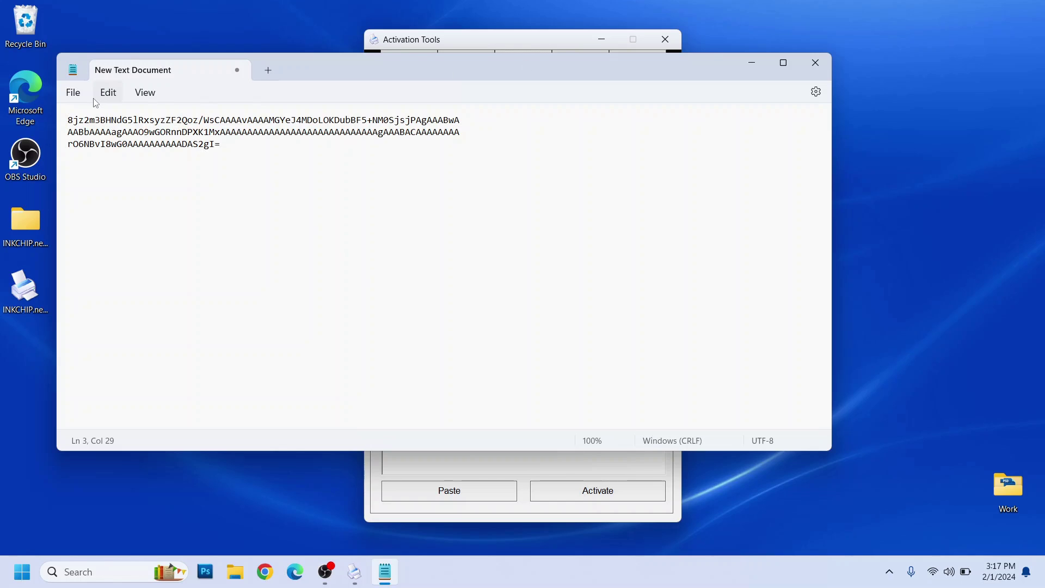
Save the document to the desktop as XP15000_Jan_2024
click(72, 93)
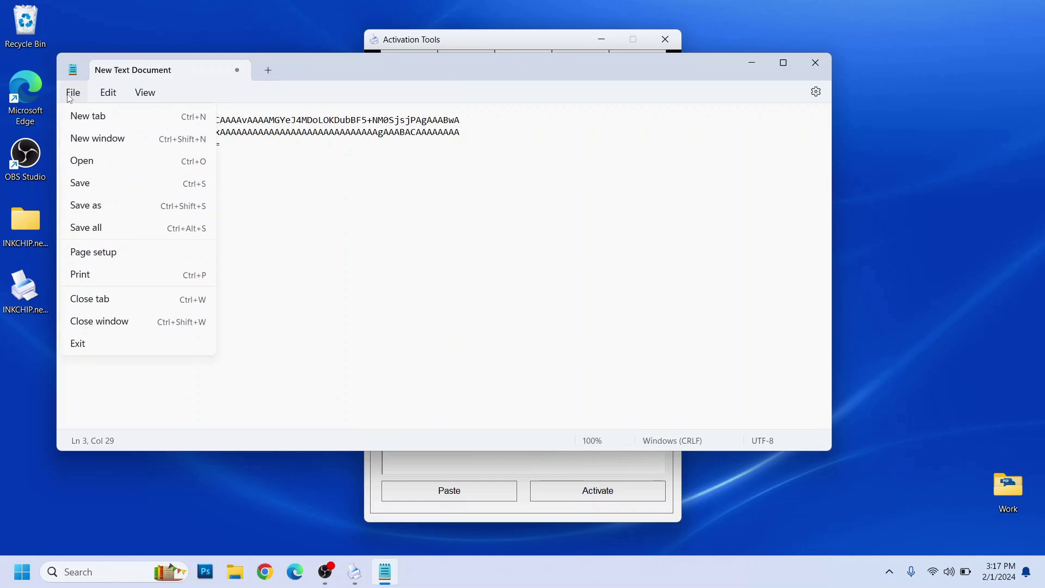
click(85, 209)
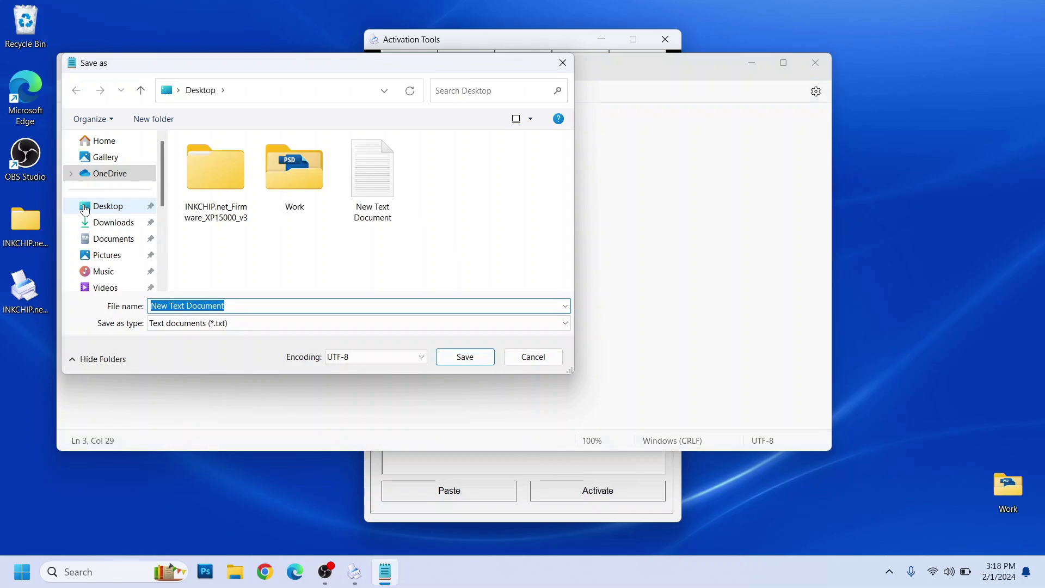
text(Xp)
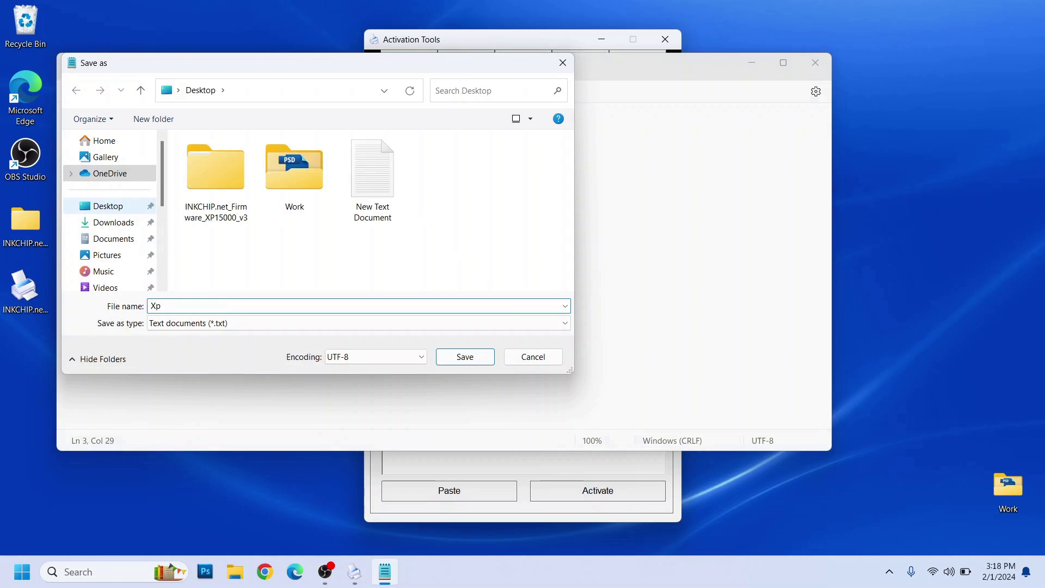
key(BackSpace)
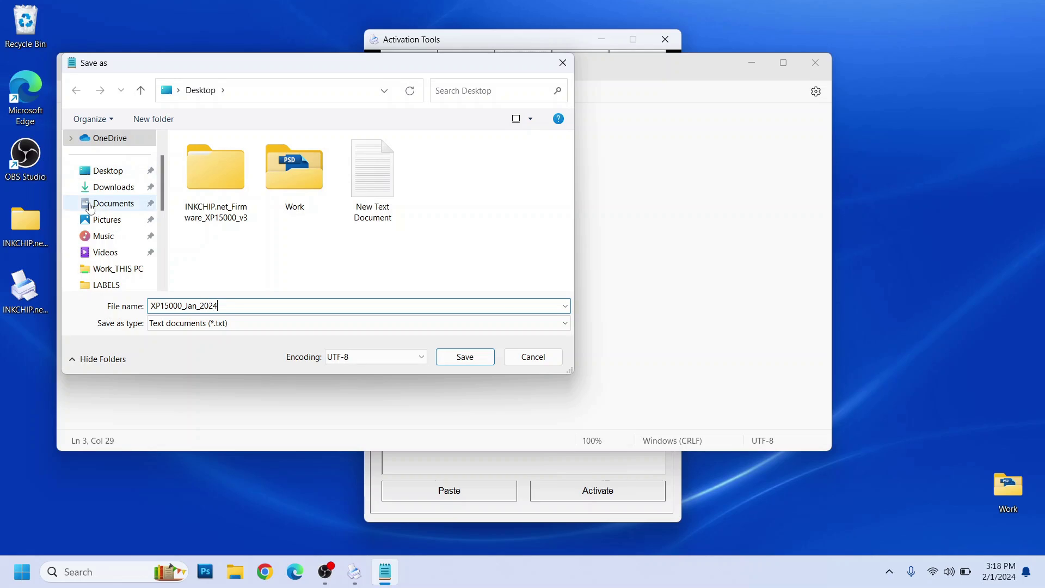
click(464, 364)
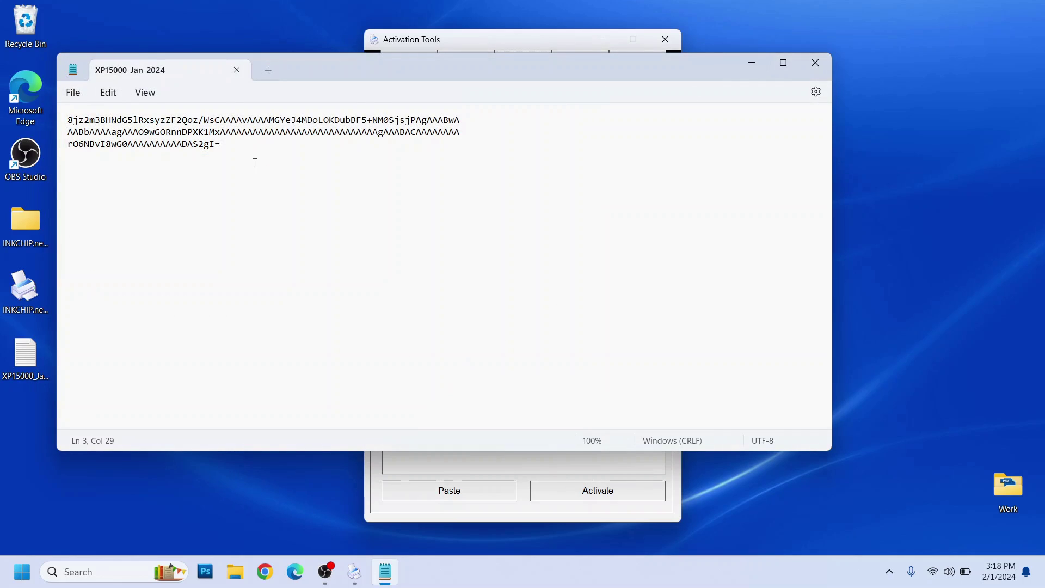
Confirm the saved file on the desktop, then close Notepad and the activation tool
click(35, 362)
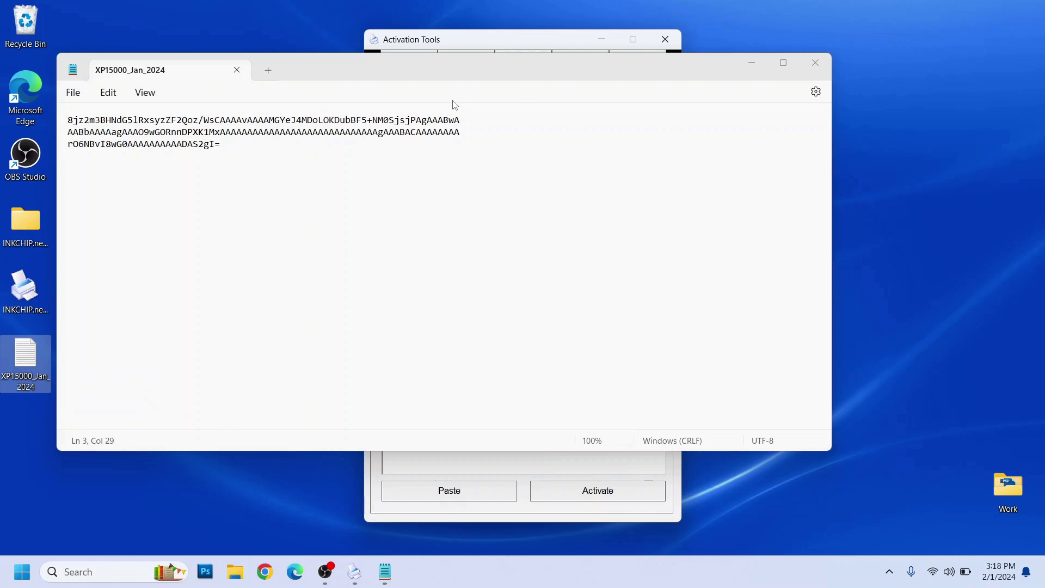
click(817, 58)
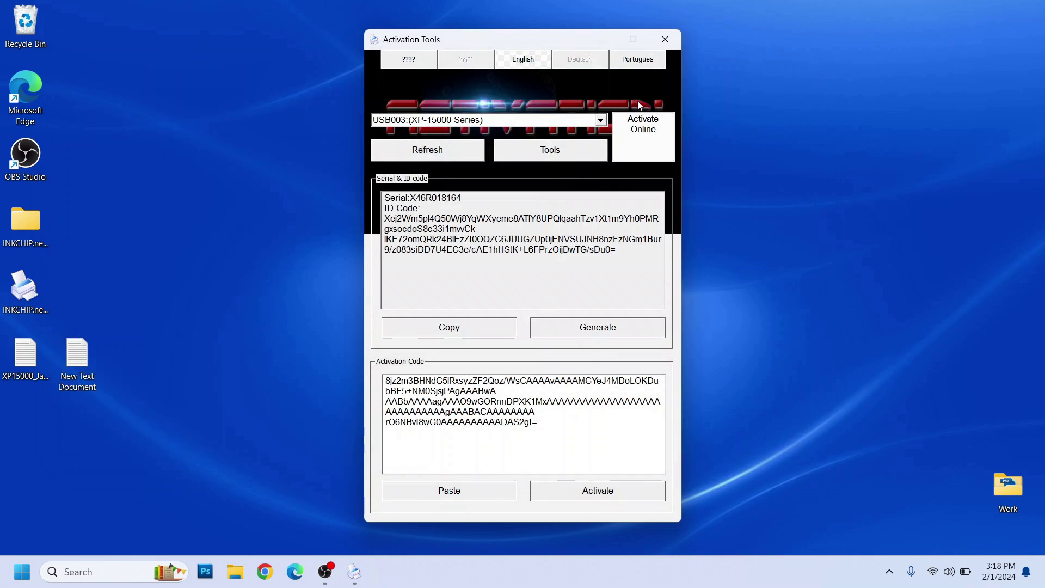
click(663, 40)
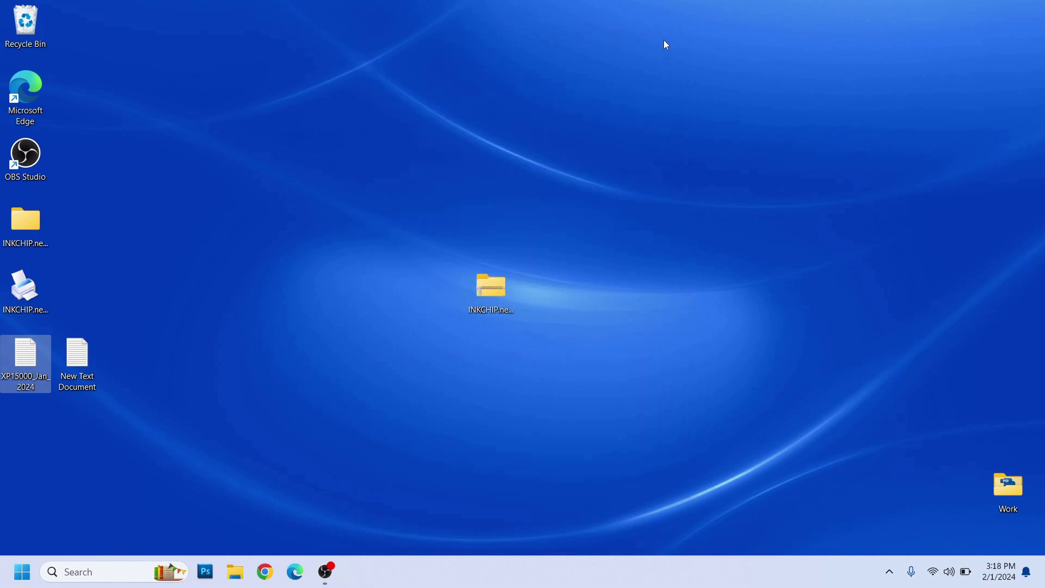